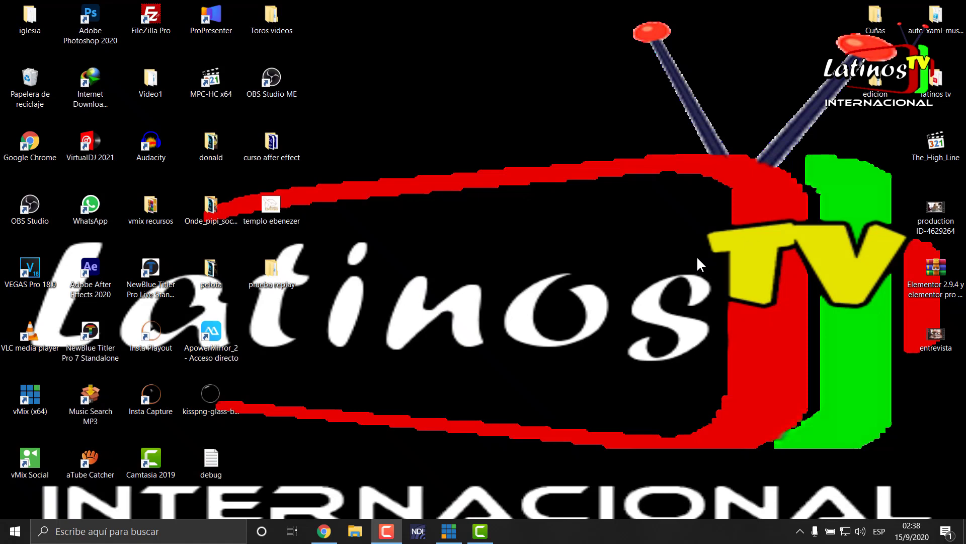
Restore vMix and add a solid black Colour input.
{"action": "left_click", "coordinate": [457, 538]}
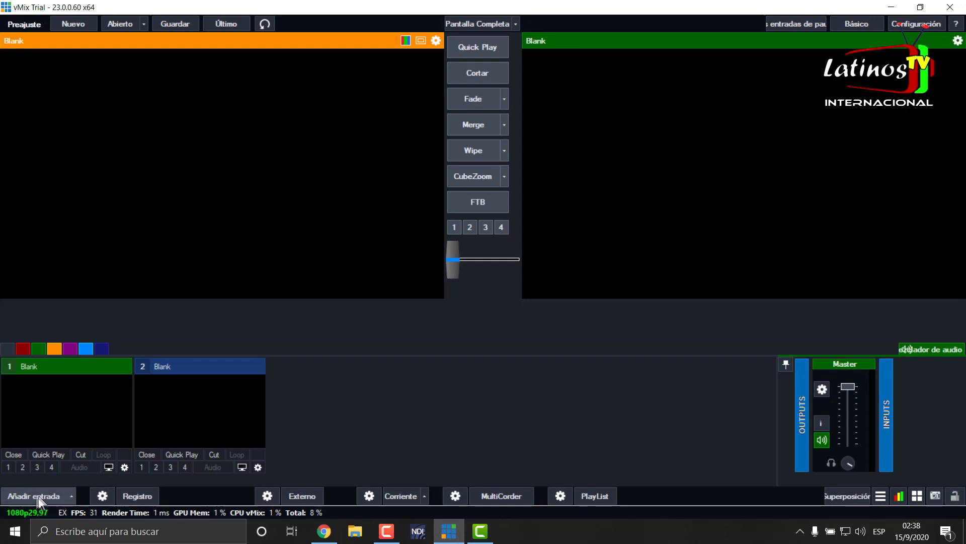
{"action": "left_click", "coordinate": [35, 496]}
{"action": "left_click", "coordinate": [178, 297]}
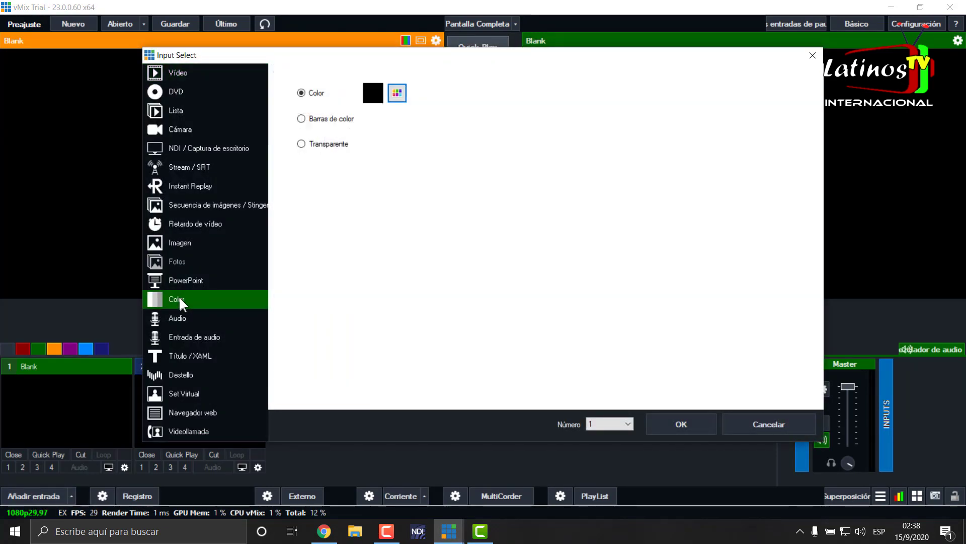
{"action": "left_click", "coordinate": [681, 427]}
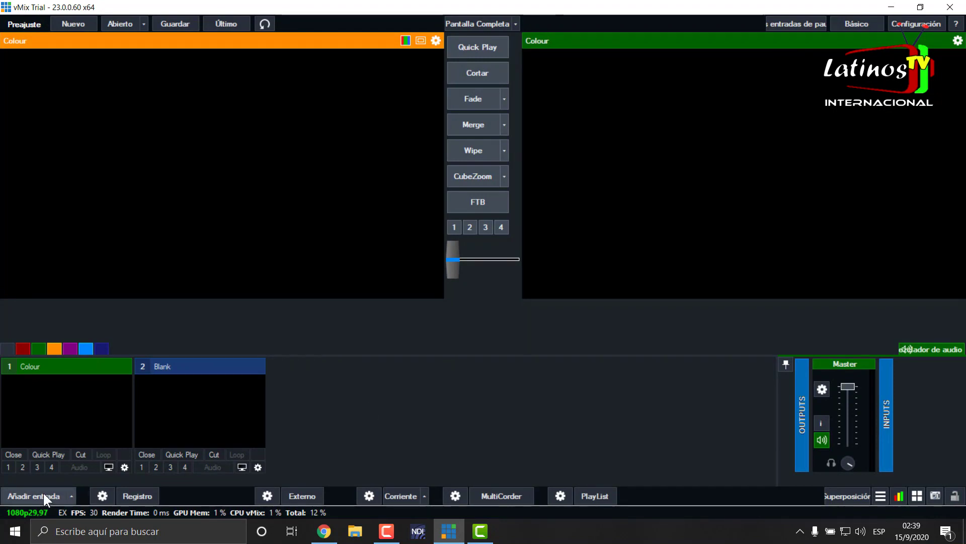
Add production ID-4629264.mp4 as a looping video input, then list the Title/XAML templates.
{"action": "left_click", "coordinate": [43, 493]}
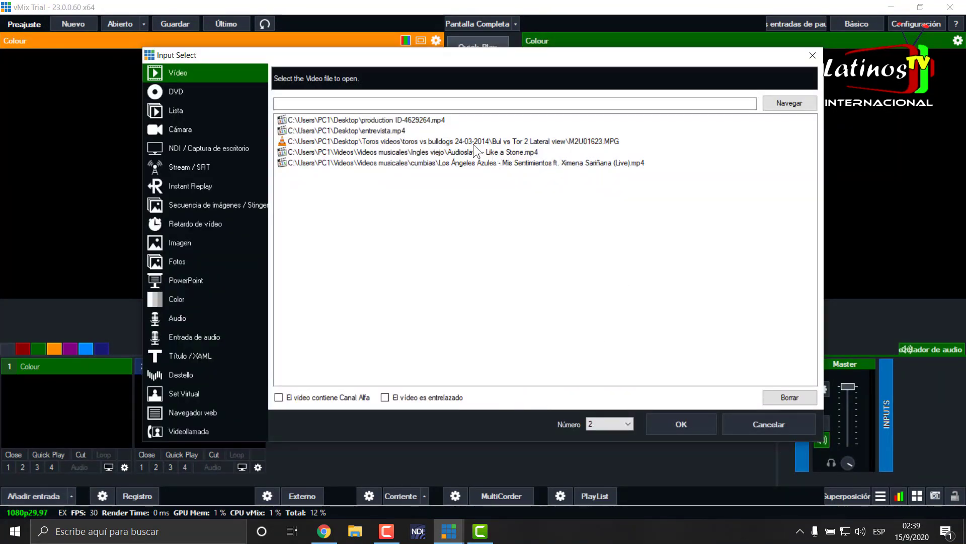
{"action": "left_click", "coordinate": [407, 116]}
{"action": "left_click", "coordinate": [698, 421]}
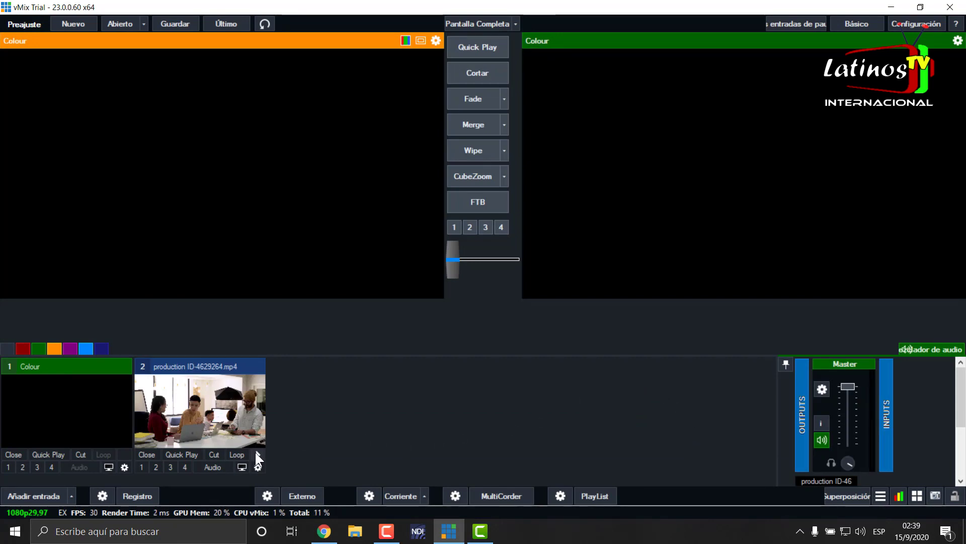
{"action": "left_click", "coordinate": [236, 455]}
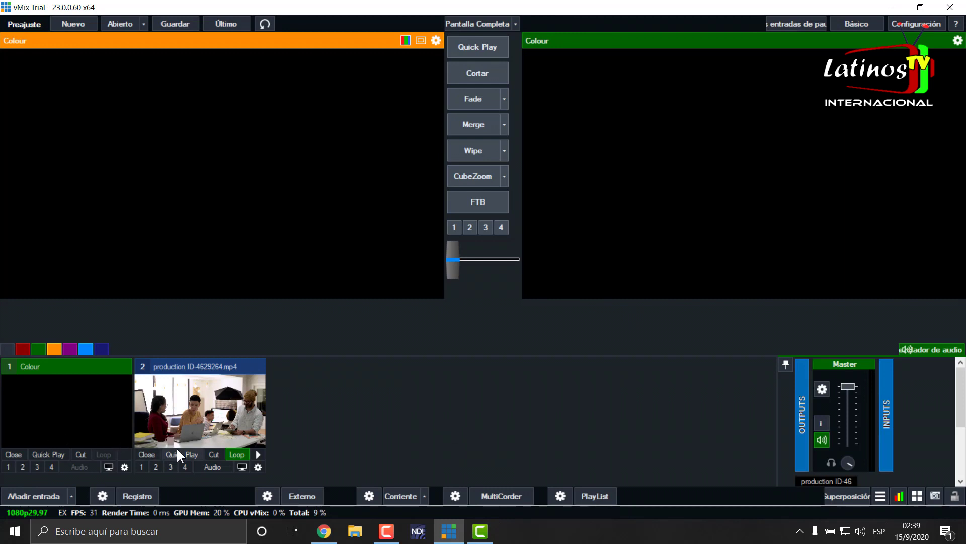
{"action": "left_click", "coordinate": [44, 494]}
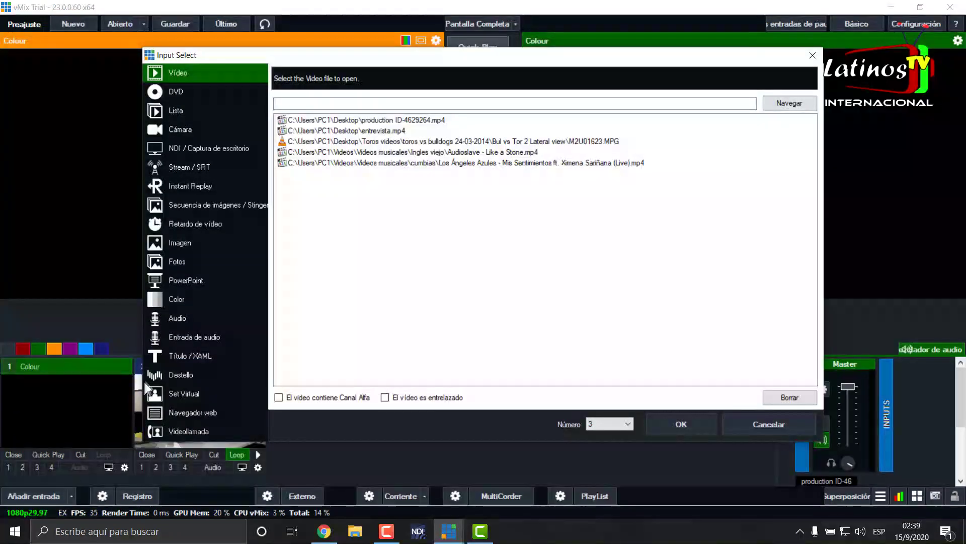
{"action": "left_click", "coordinate": [204, 356]}
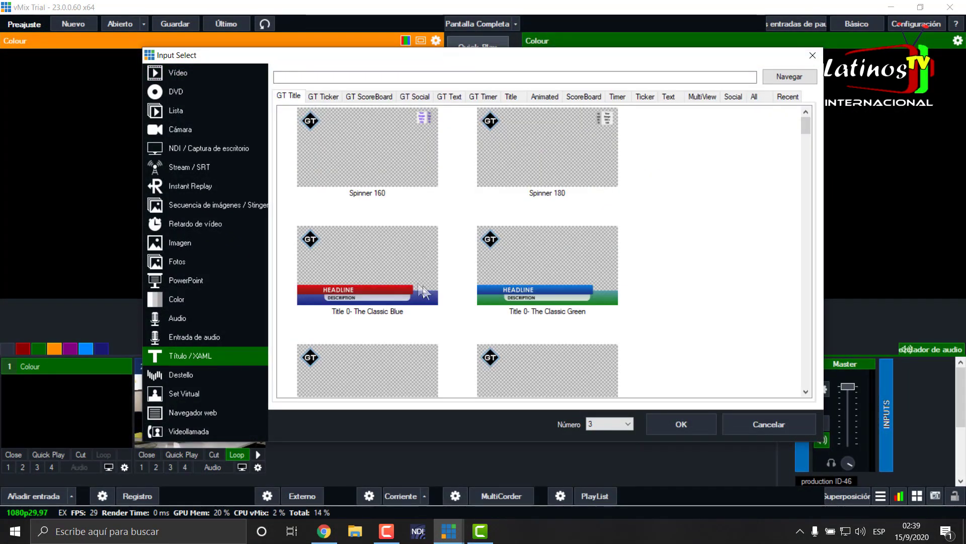
Add the Classic Blue title as input 3, preview the production clip, and type the guest's name as headline.
{"action": "left_click", "coordinate": [396, 289]}
{"action": "left_click", "coordinate": [699, 426]}
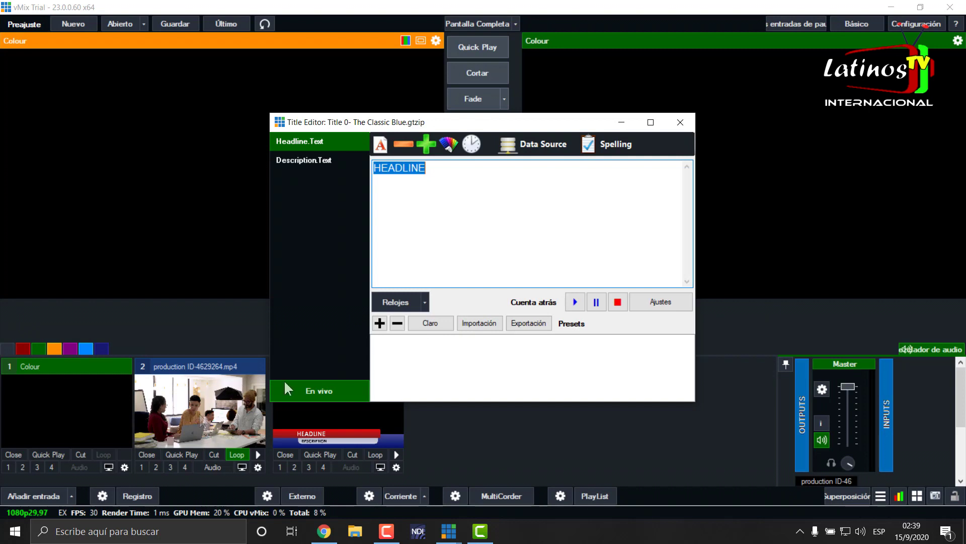
{"action": "left_click", "coordinate": [199, 421]}
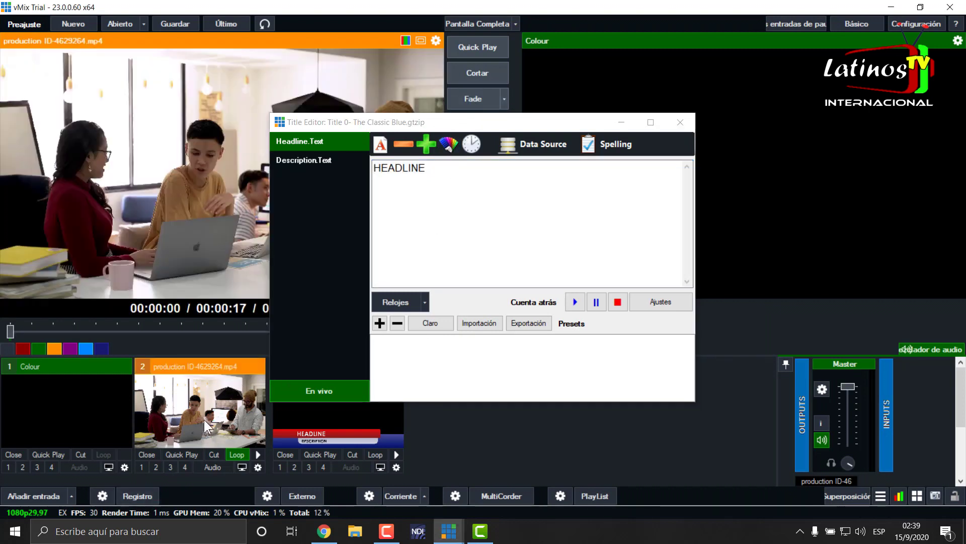
{"action": "left_click_drag", "start_coordinate": [383, 122], "coordinate": [460, 148]}
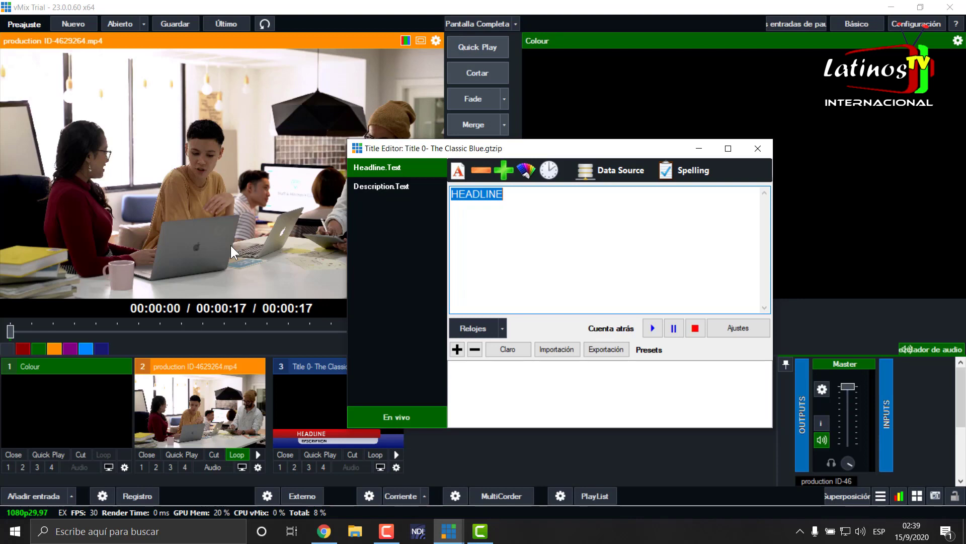
{"action": "type", "text": "Licda.Carmen "}
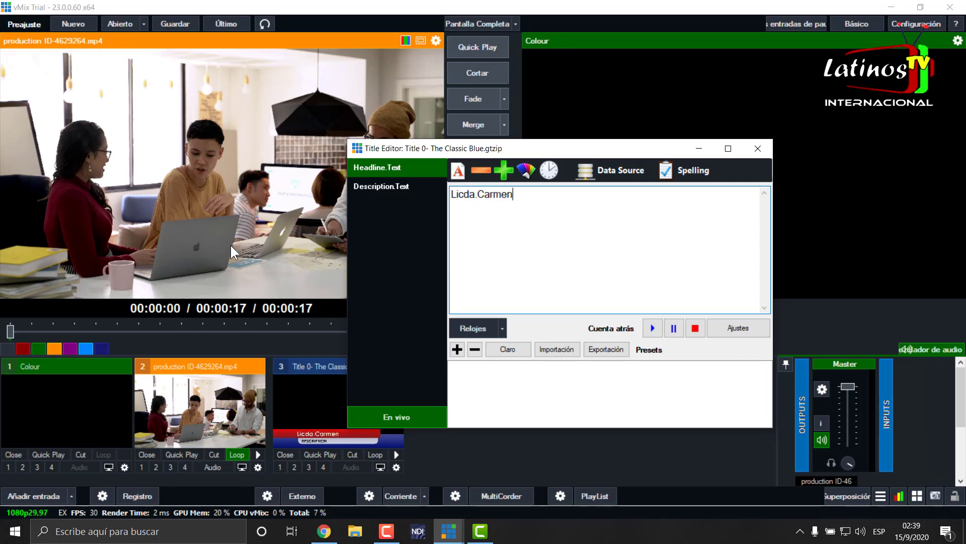
{"action": "type", "text": "Rojas"}
Replace the description placeholder with 'Universidad Costa Rica' and close the title editor.
{"action": "left_click", "coordinate": [387, 187]}
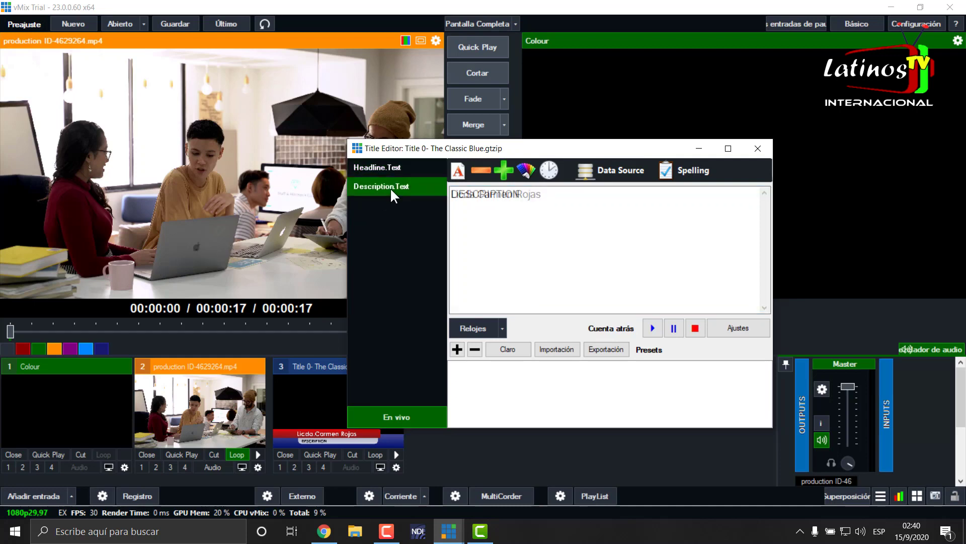
{"action": "double_click", "coordinate": [484, 193]}
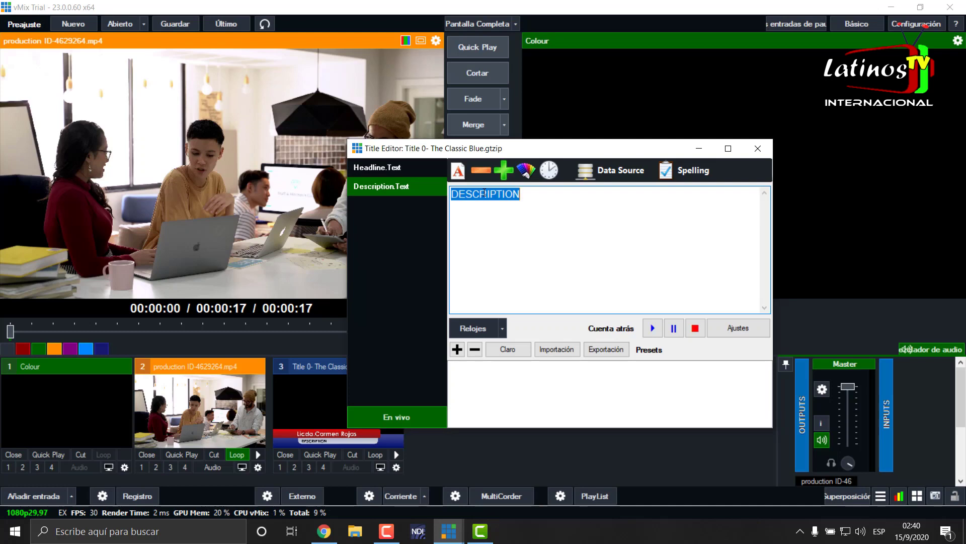
{"action": "type", "text": "Universidad d"}
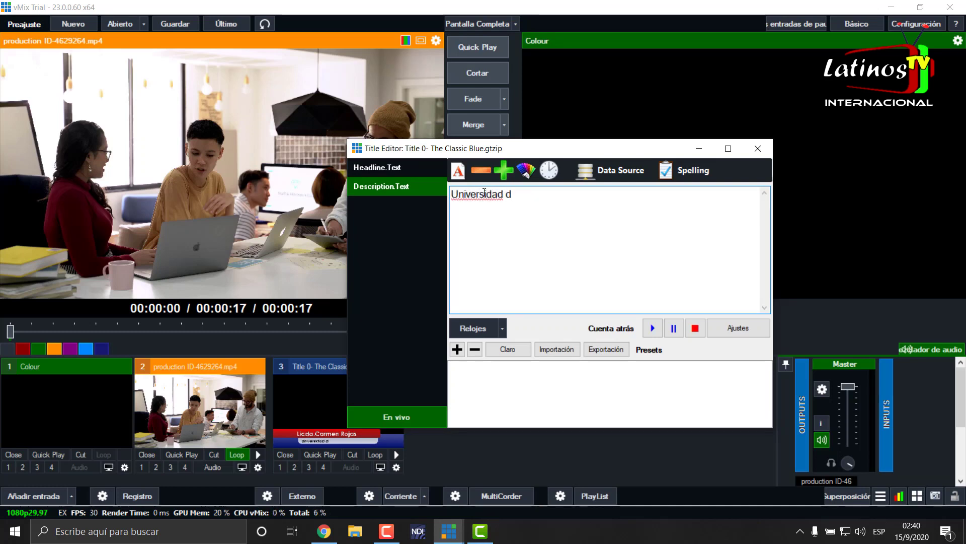
{"action": "key", "text": "BackSpace"}
{"action": "type", "text": "Costa Rica"}
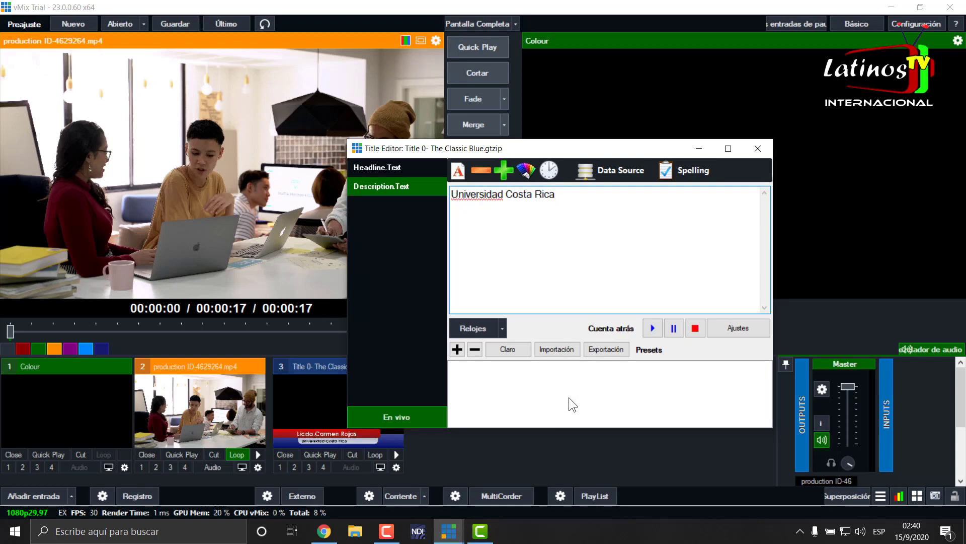
{"action": "left_click", "coordinate": [759, 148]}
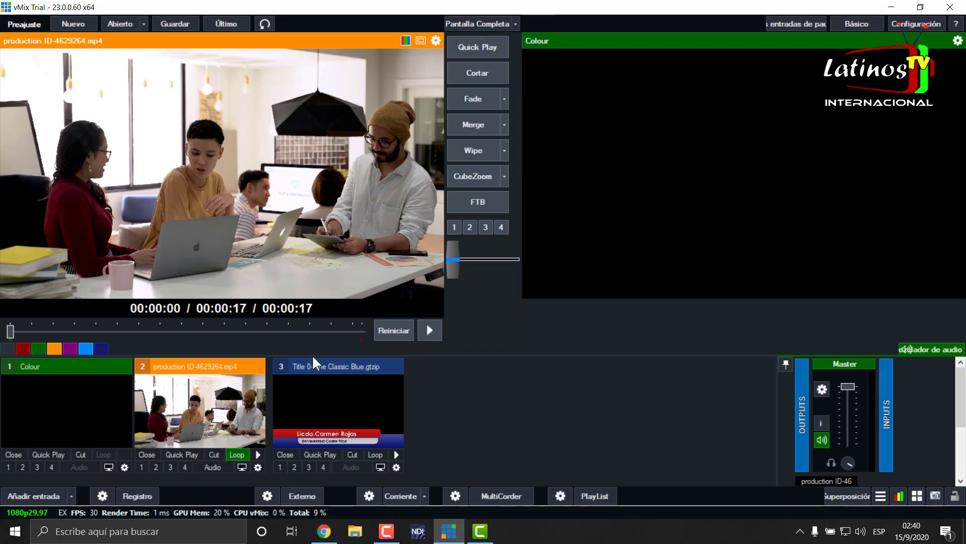
Create a virtual copy of the production clip and place it ahead of the title input.
{"action": "right_click", "coordinate": [257, 465]}
{"action": "left_click", "coordinate": [308, 474]}
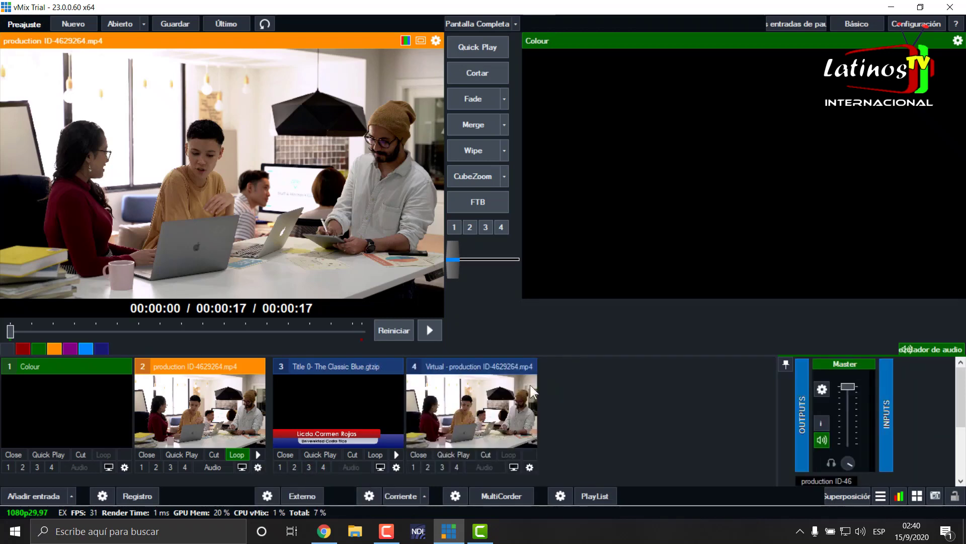
{"action": "mouse_move", "coordinate": [422, 369]}
{"action": "left_mouse_down"}
{"action": "mouse_move", "coordinate": [269, 368]}
{"action": "mouse_move", "coordinate": [354, 380]}
{"action": "left_mouse_up"}
{"action": "left_click_drag", "start_coordinate": [464, 390], "coordinate": [461, 393]}
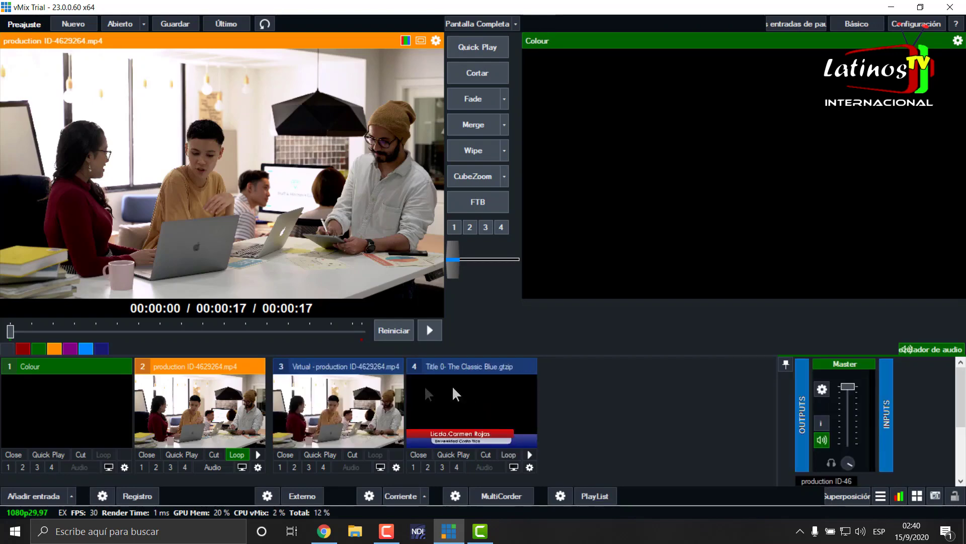
Zoom the virtual copy to 2.349 onto the young man, then fade the production clip to air.
{"action": "left_click", "coordinate": [396, 467]}
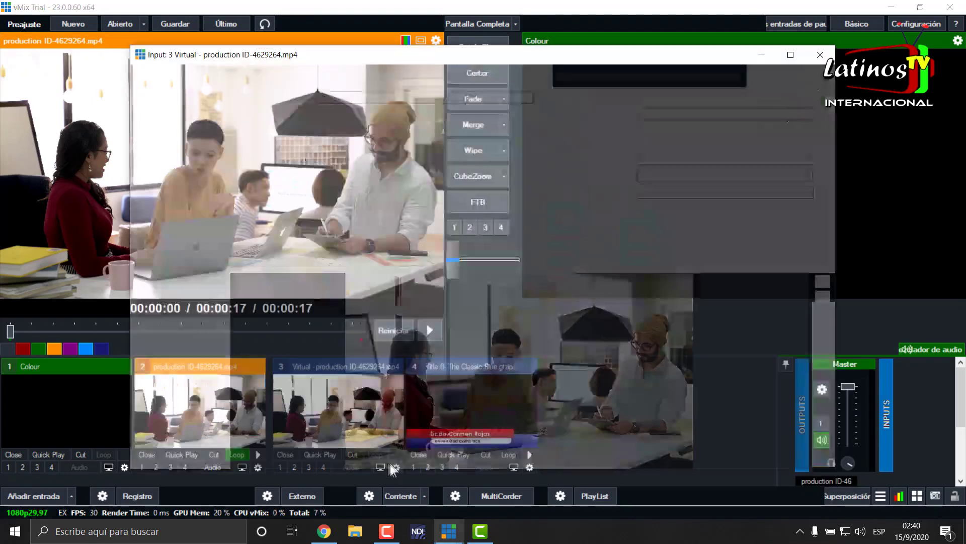
{"action": "left_click", "coordinate": [149, 151]}
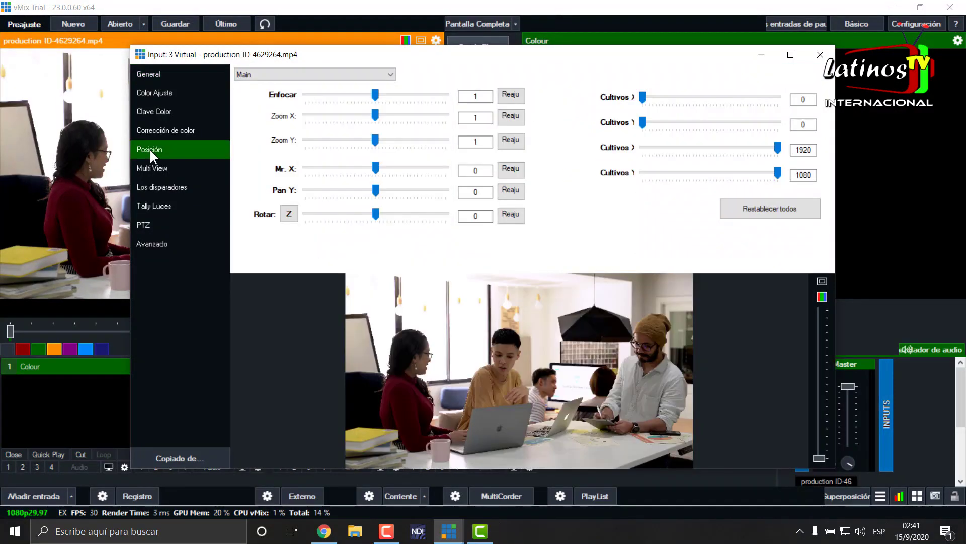
{"action": "left_click_drag", "start_coordinate": [376, 94], "coordinate": [399, 93]}
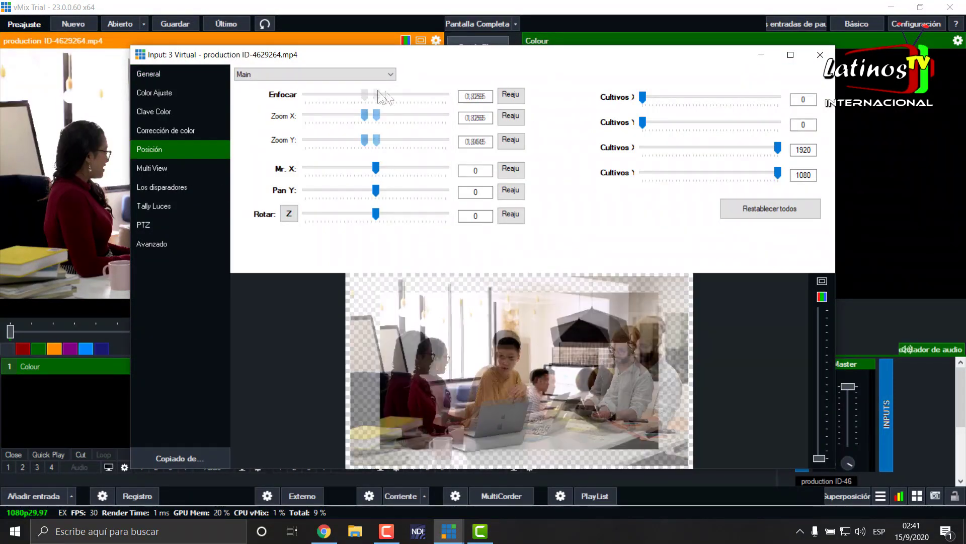
{"action": "left_click_drag", "start_coordinate": [578, 409], "coordinate": [590, 415]}
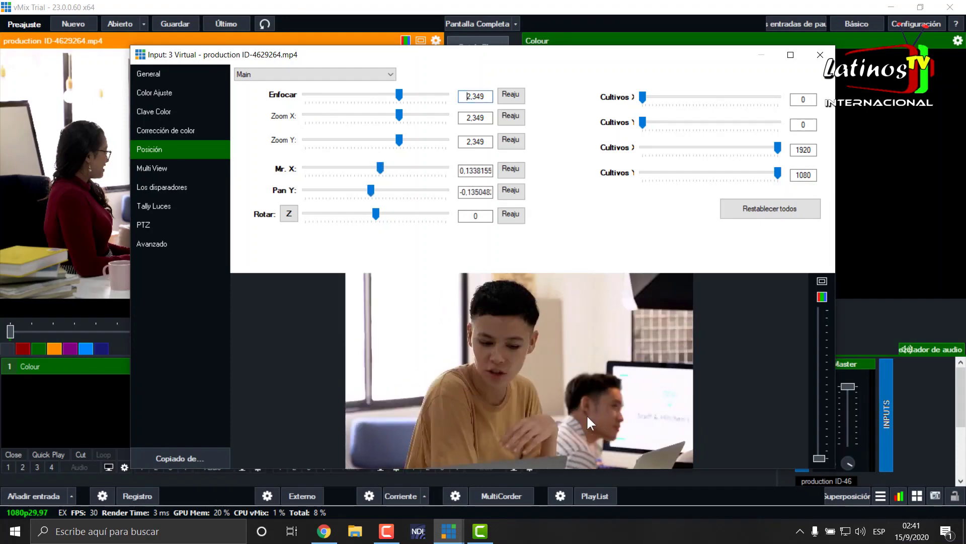
{"action": "left_click", "coordinate": [821, 54]}
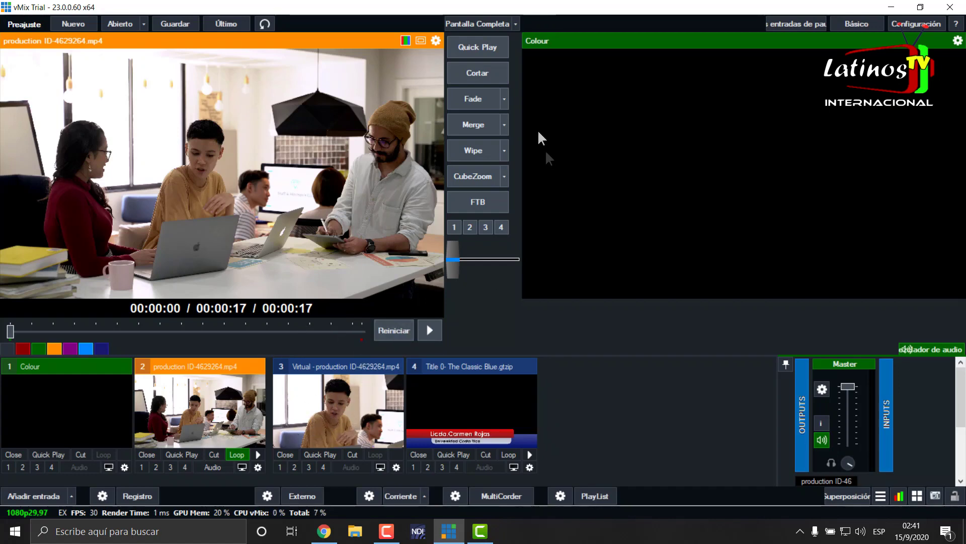
{"action": "left_click", "coordinate": [476, 99]}
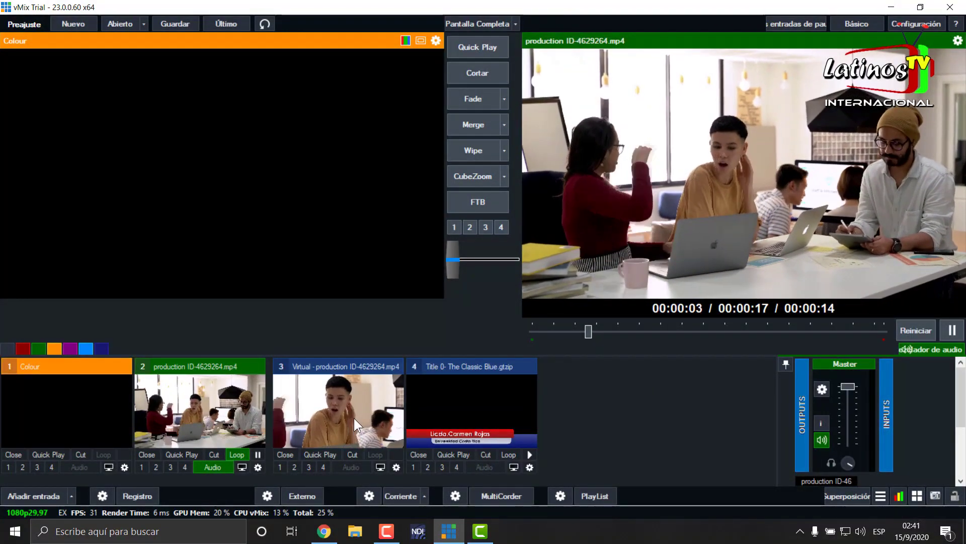
Merge the virtual close-up to air, flash the lower-third overlay on and off, and preview the title.
{"action": "left_click", "coordinate": [354, 418]}
{"action": "left_click", "coordinate": [477, 126]}
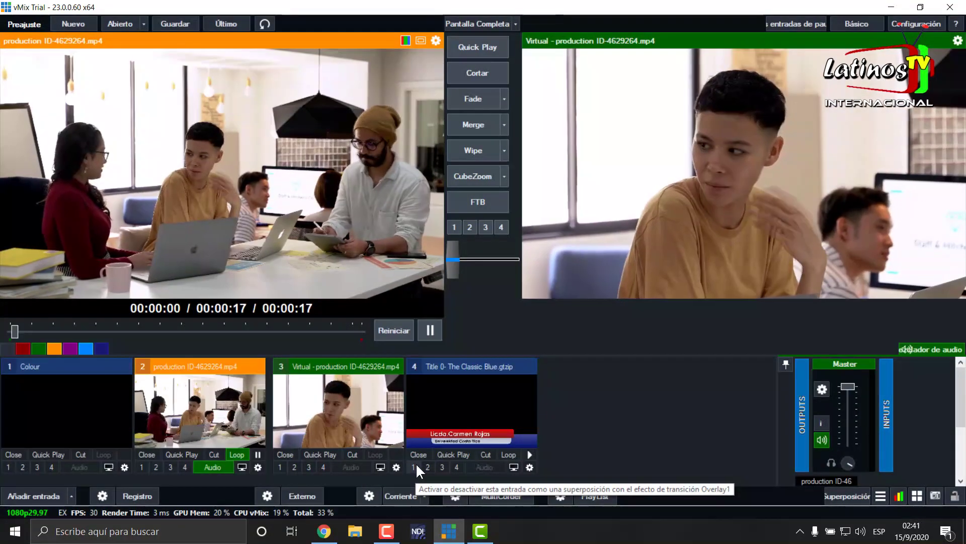
{"action": "left_click", "coordinate": [415, 465]}
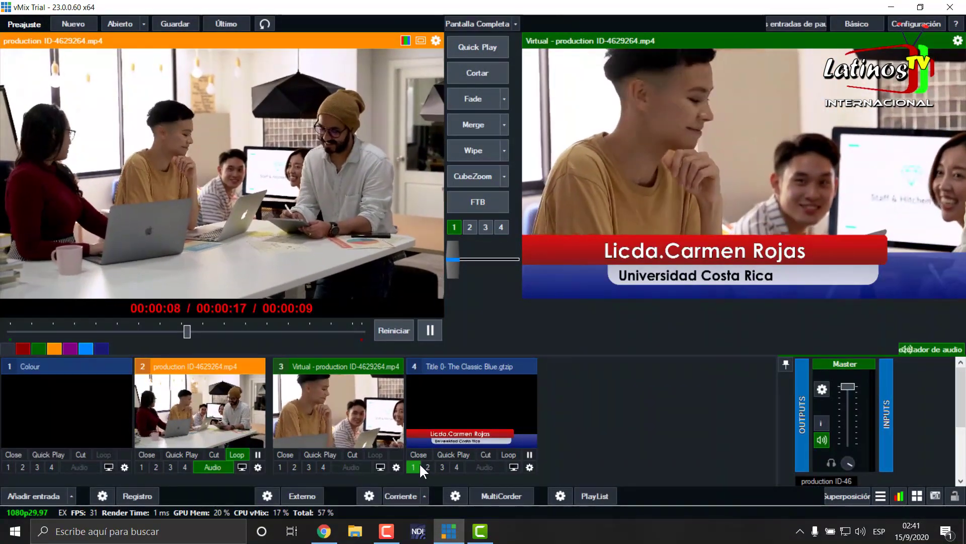
{"action": "left_click", "coordinate": [419, 463]}
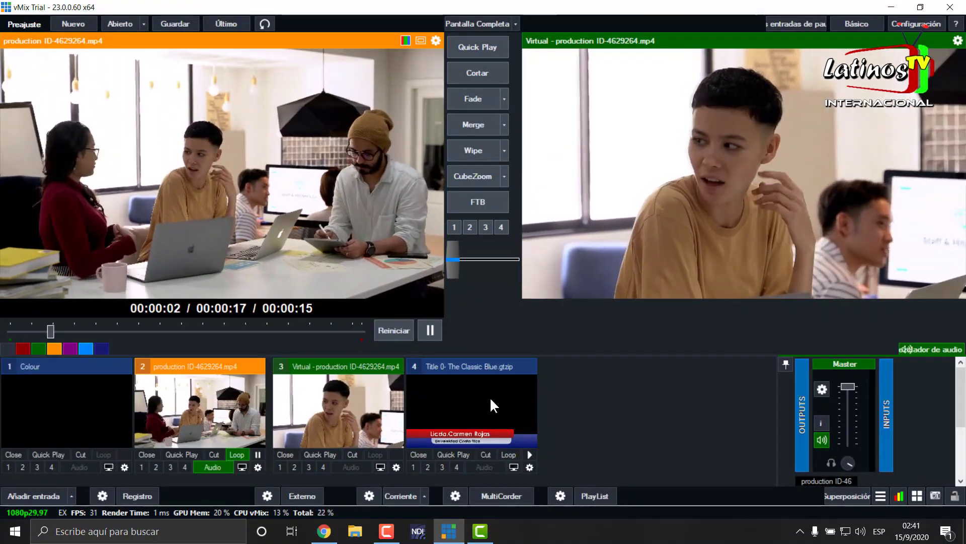
{"action": "left_click", "coordinate": [486, 387]}
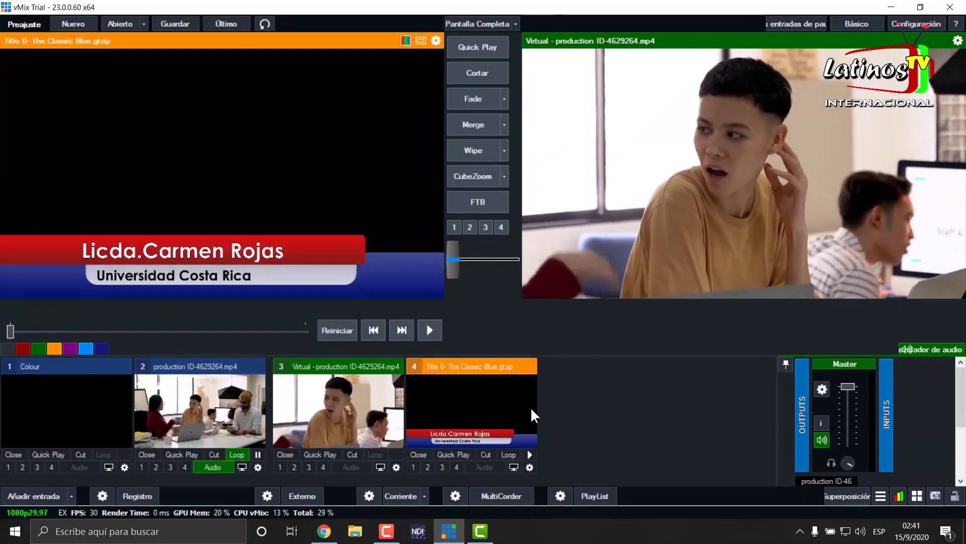
Save the first guest with Universidad Costa Rica as a title preset.
{"action": "right_click", "coordinate": [466, 393]}
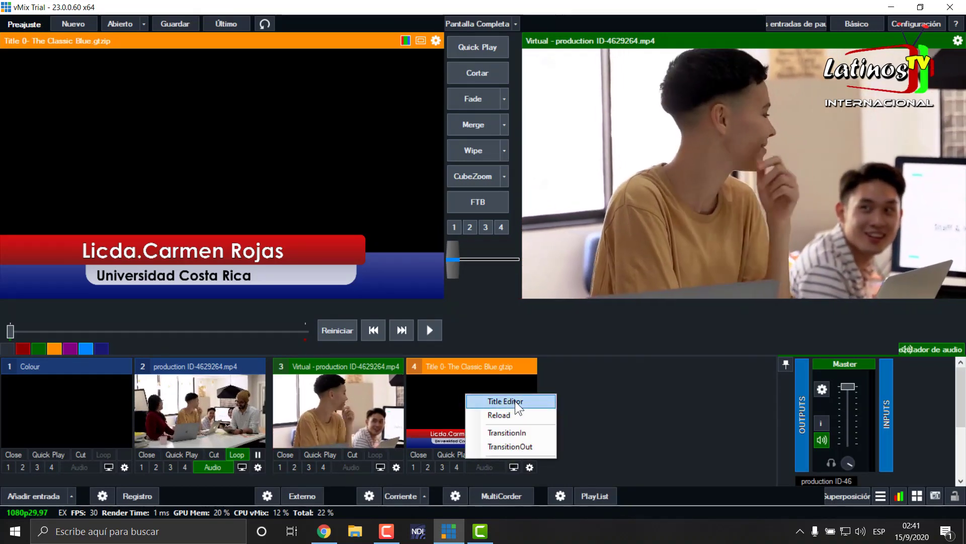
{"action": "left_click", "coordinate": [514, 401]}
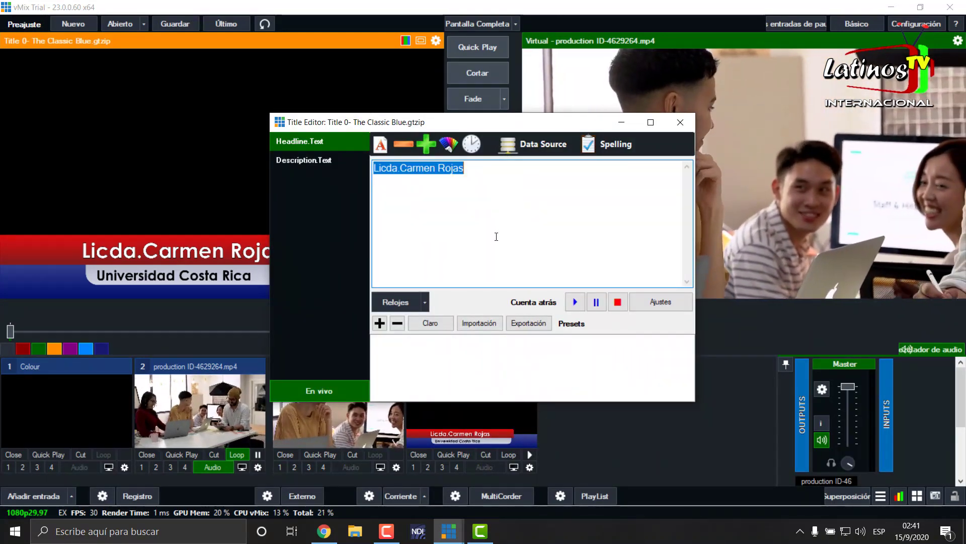
{"action": "left_click", "coordinate": [379, 322]}
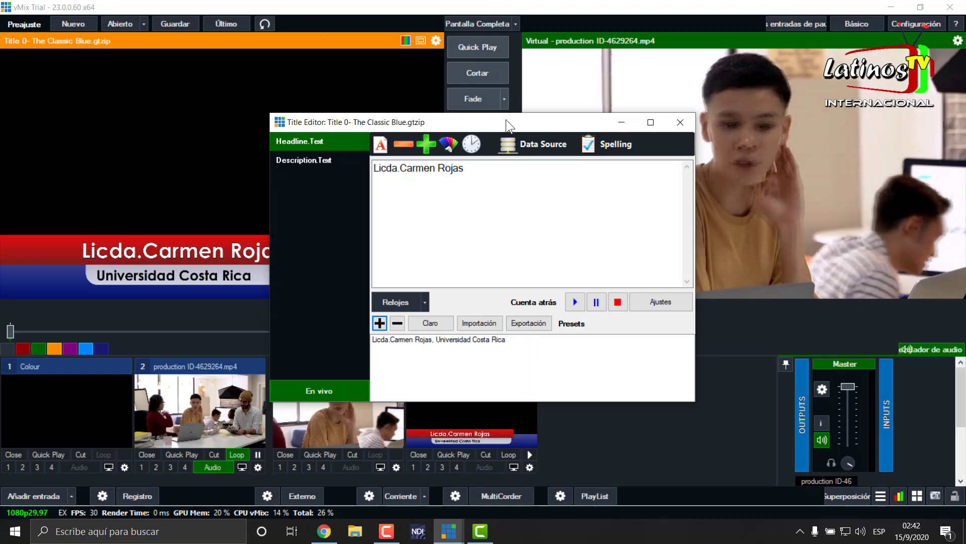
Edit the headline to the second guest's name and change the university to Universidad Mexico.
{"action": "left_click_drag", "start_coordinate": [506, 119], "coordinate": [503, 136]}
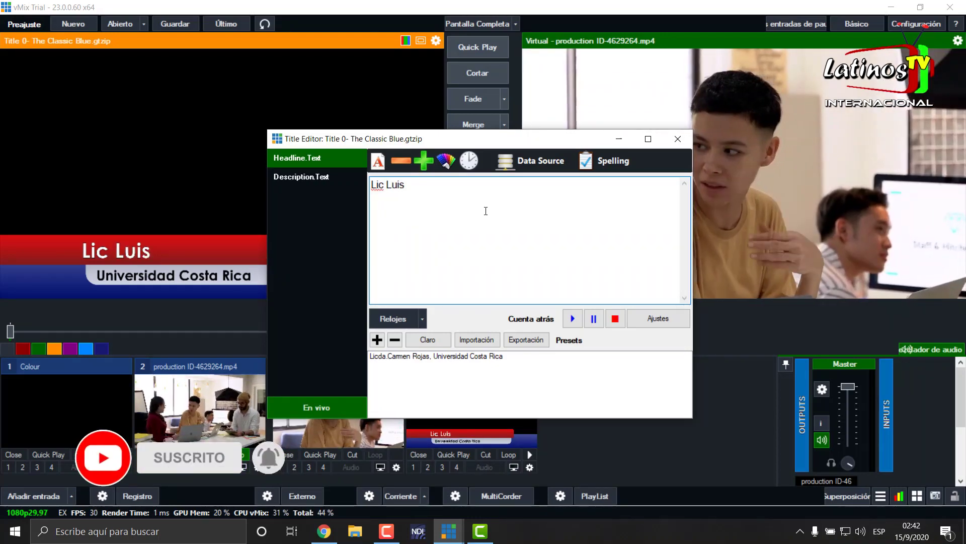
{"action": "type", "text": " Perez"}
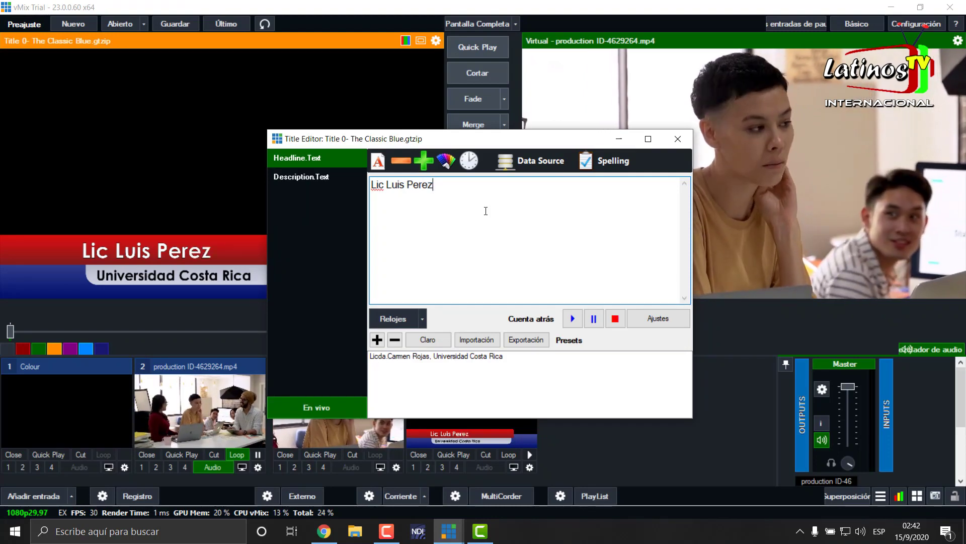
{"action": "left_click", "coordinate": [303, 176]}
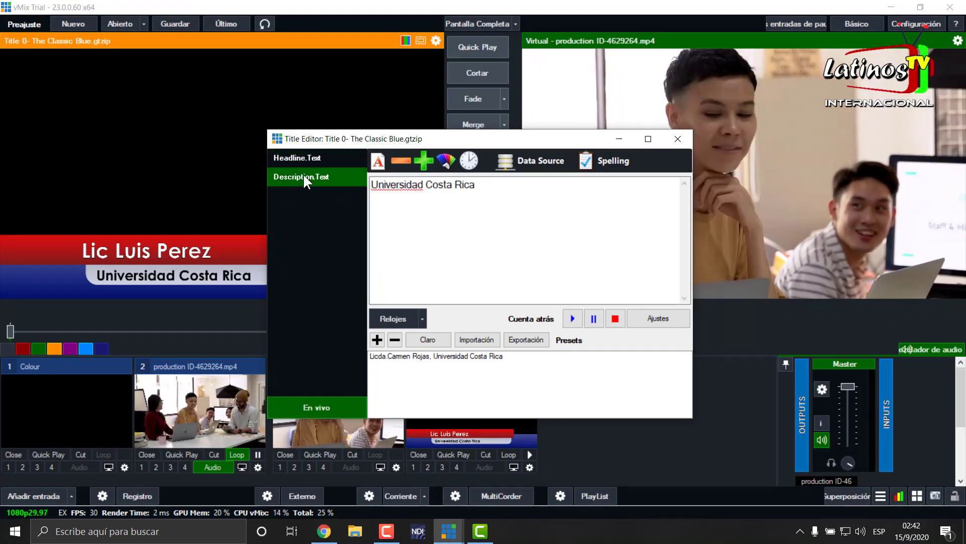
{"action": "double_click", "coordinate": [441, 185]}
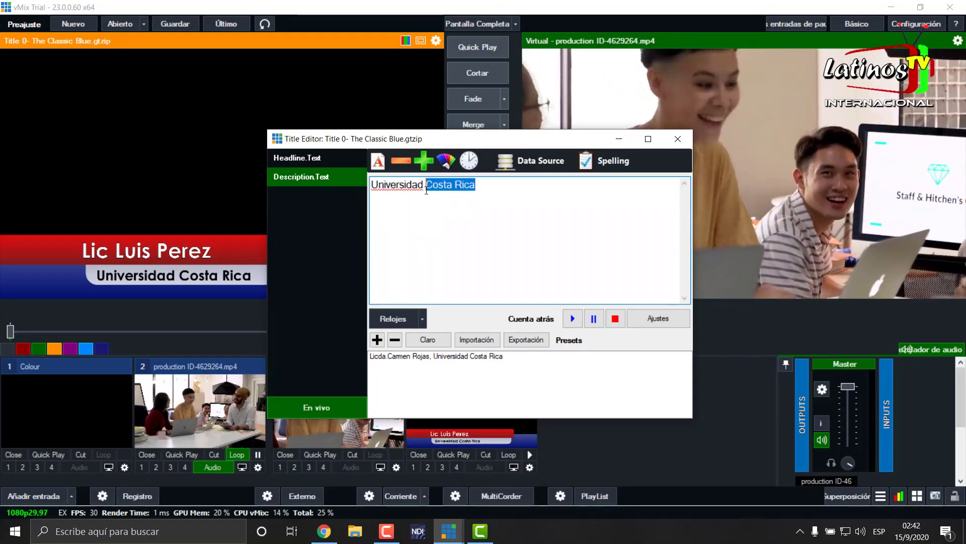
{"action": "type", "text": "Mexico"}
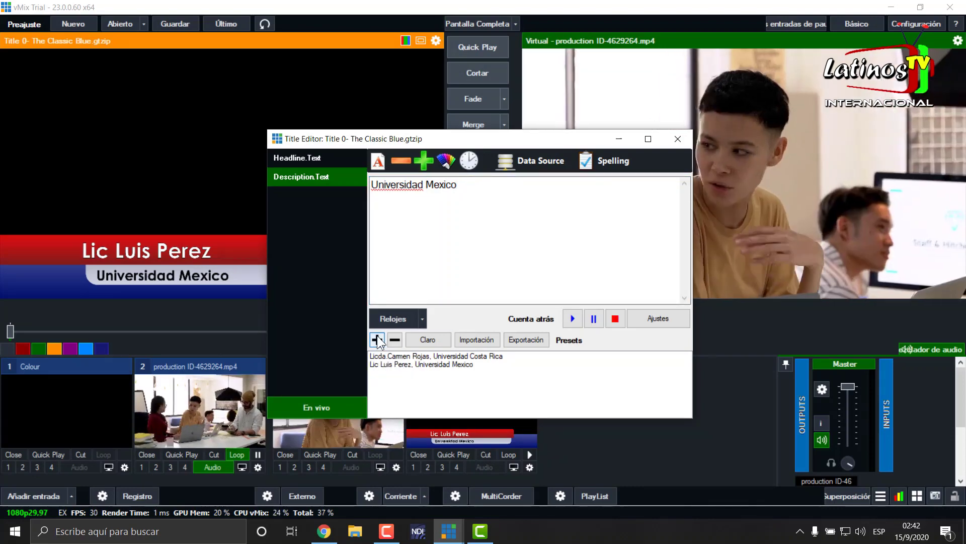
Change to the third guest with Universidad España, save it as a preset, and close the editor.
{"action": "left_click", "coordinate": [314, 160]}
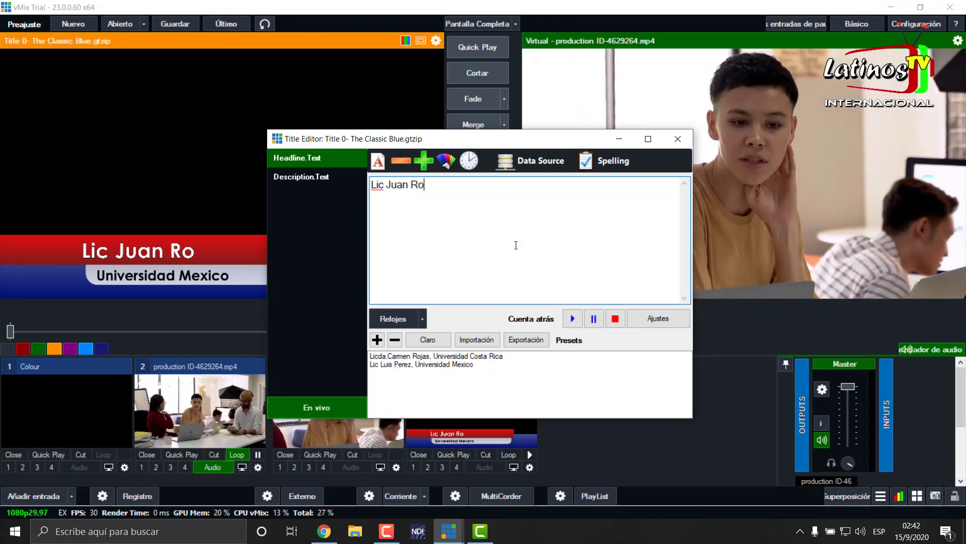
{"action": "left_click", "coordinate": [310, 176]}
{"action": "double_click", "coordinate": [443, 186]}
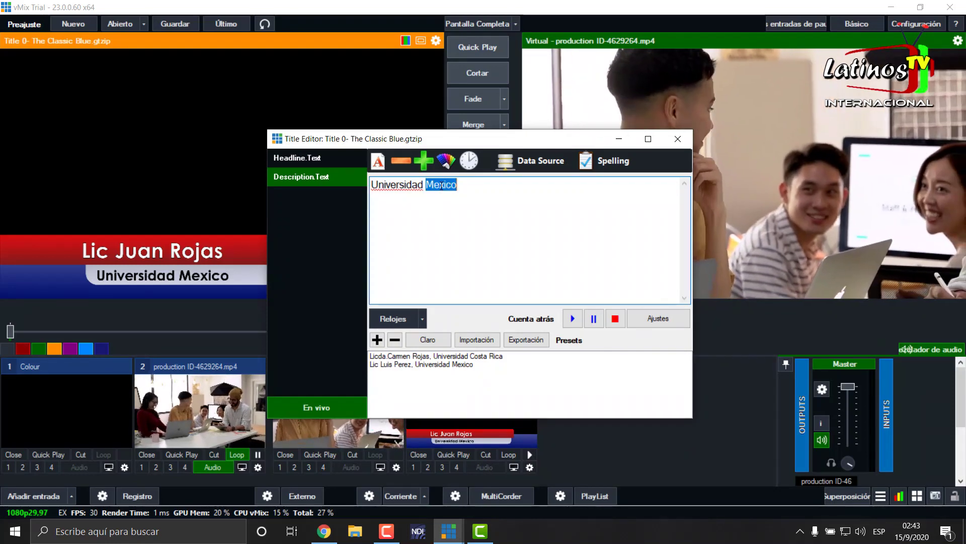
{"action": "type", "text": "España"}
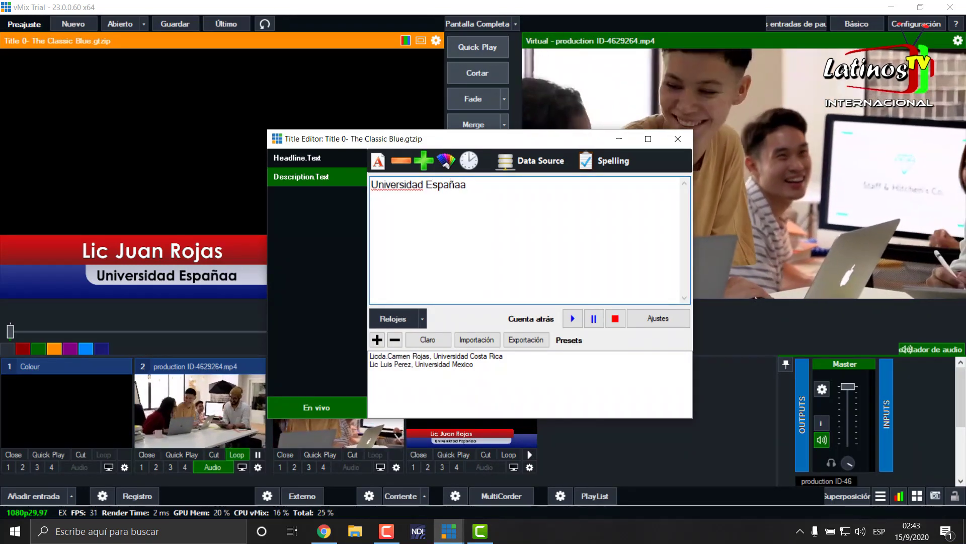
{"action": "left_click", "coordinate": [377, 340]}
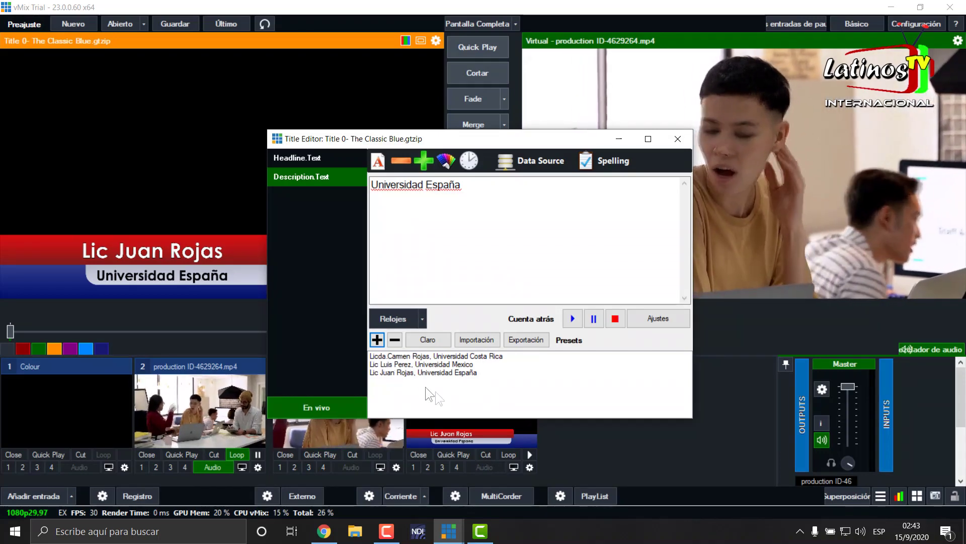
{"action": "left_click", "coordinate": [684, 140]}
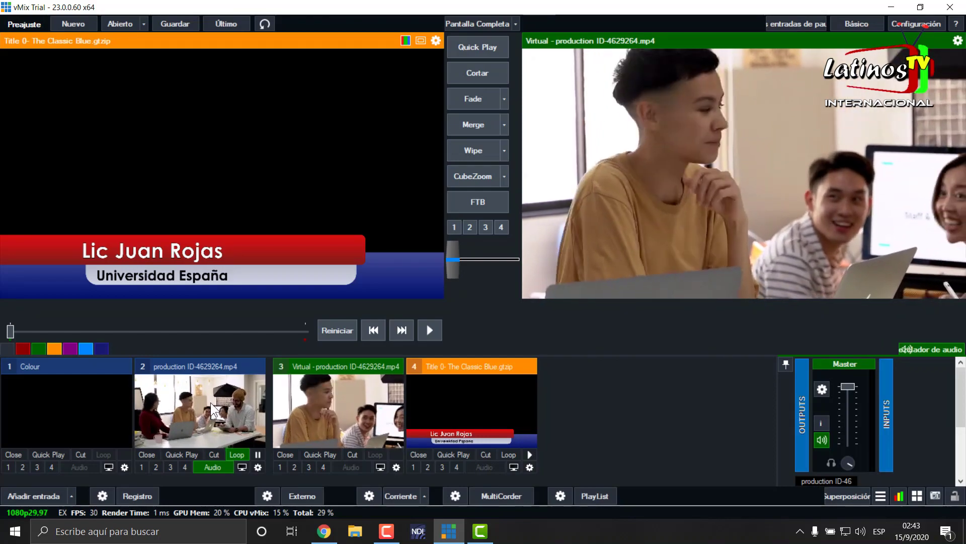
{"action": "left_click", "coordinate": [210, 402]}
Cut the production video live, overlay the lower third, and switch it to the first guest's preset.
{"action": "left_click", "coordinate": [493, 101]}
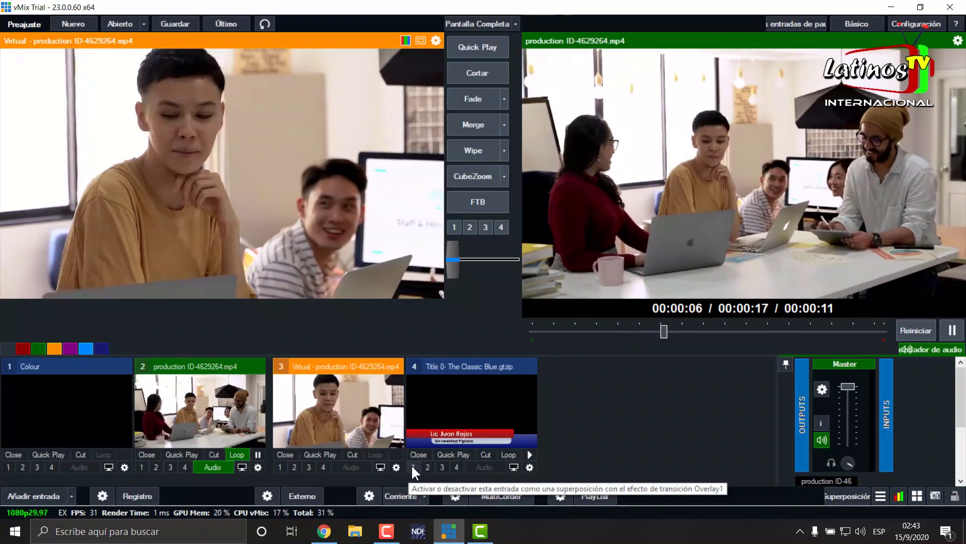
{"action": "left_click", "coordinate": [415, 467]}
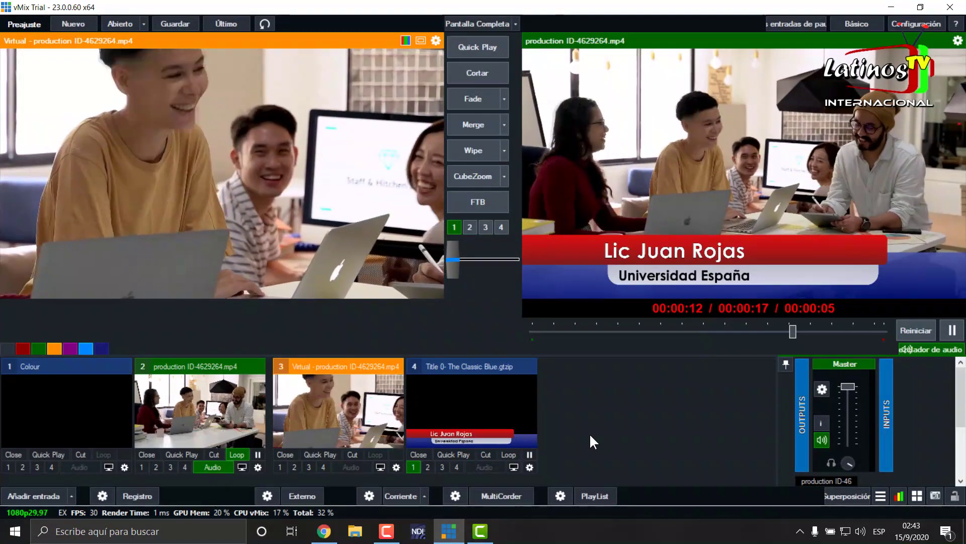
{"action": "right_click", "coordinate": [499, 395]}
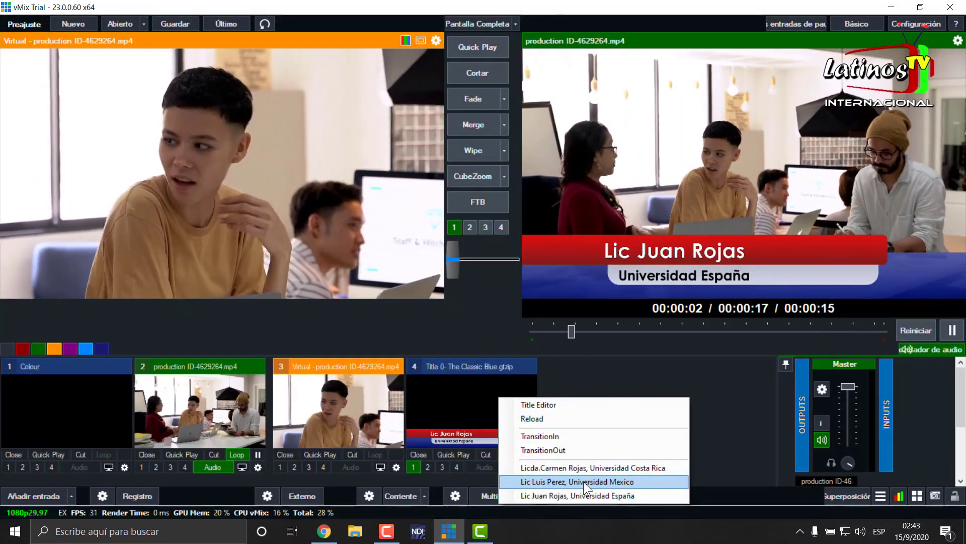
{"action": "left_click", "coordinate": [614, 467]}
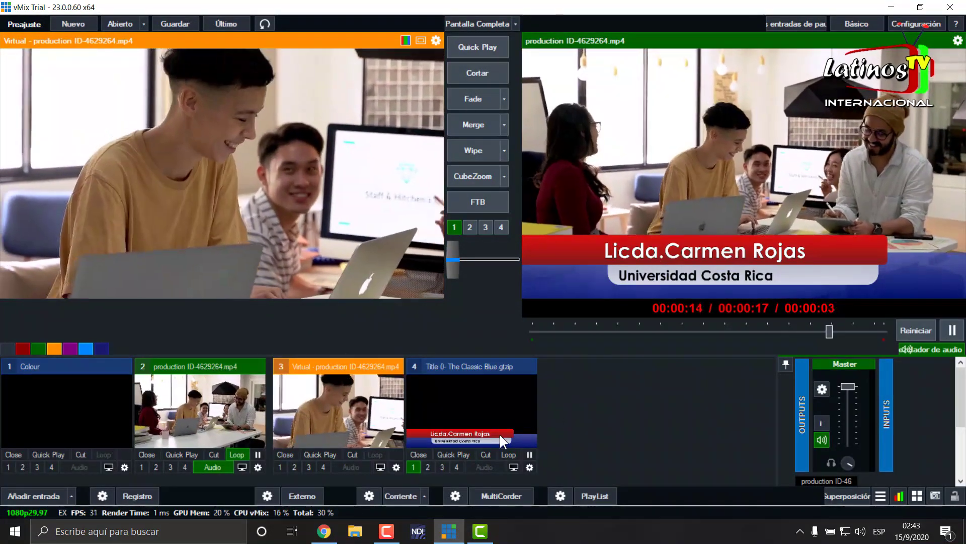
{"action": "left_click", "coordinate": [414, 464]}
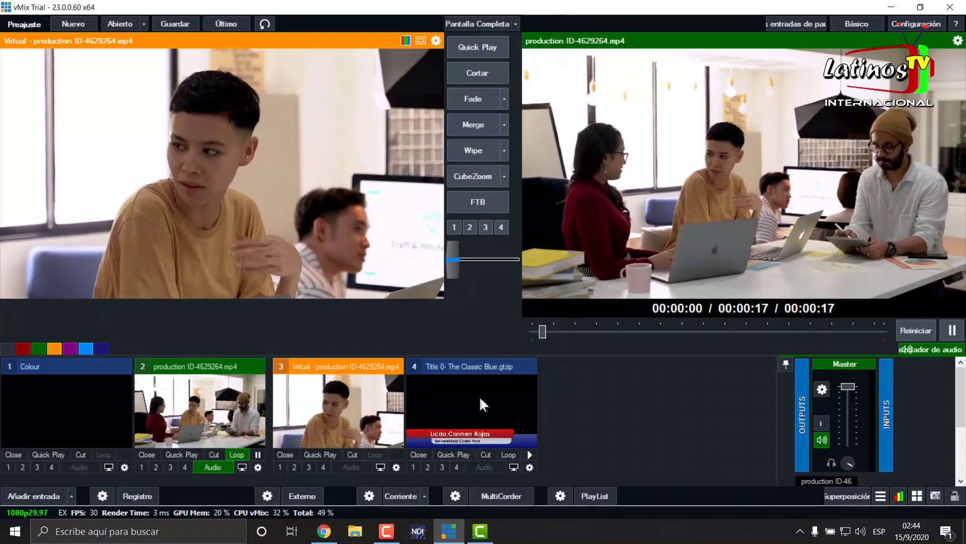
Show the third guest's preset on air, then switch to the second guest with Universidad Mexico.
{"action": "right_click", "coordinate": [479, 396]}
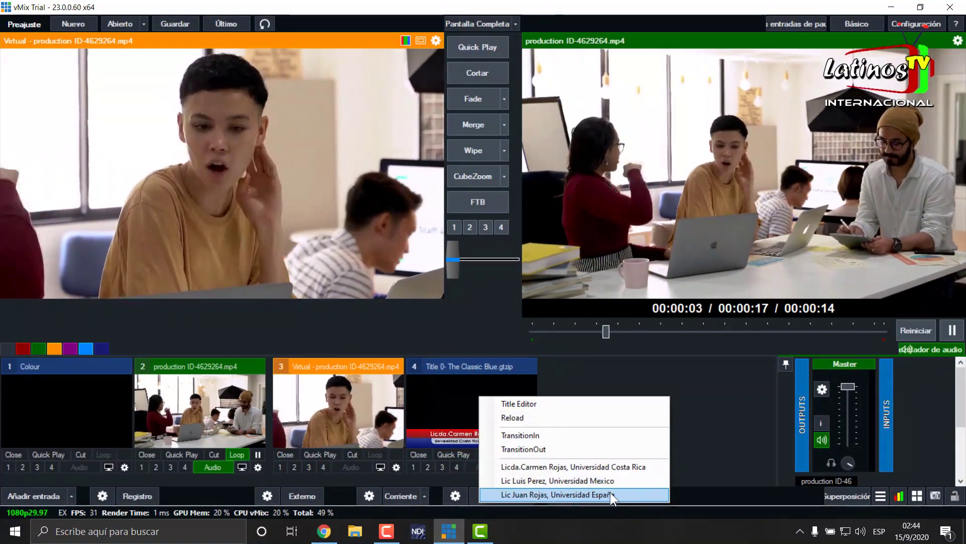
{"action": "left_click", "coordinate": [612, 493]}
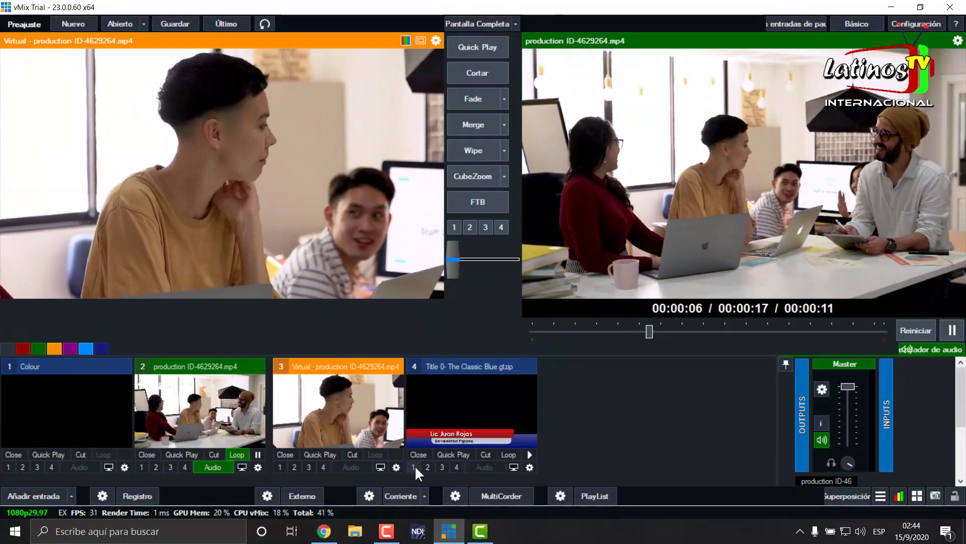
{"action": "left_click", "coordinate": [413, 466]}
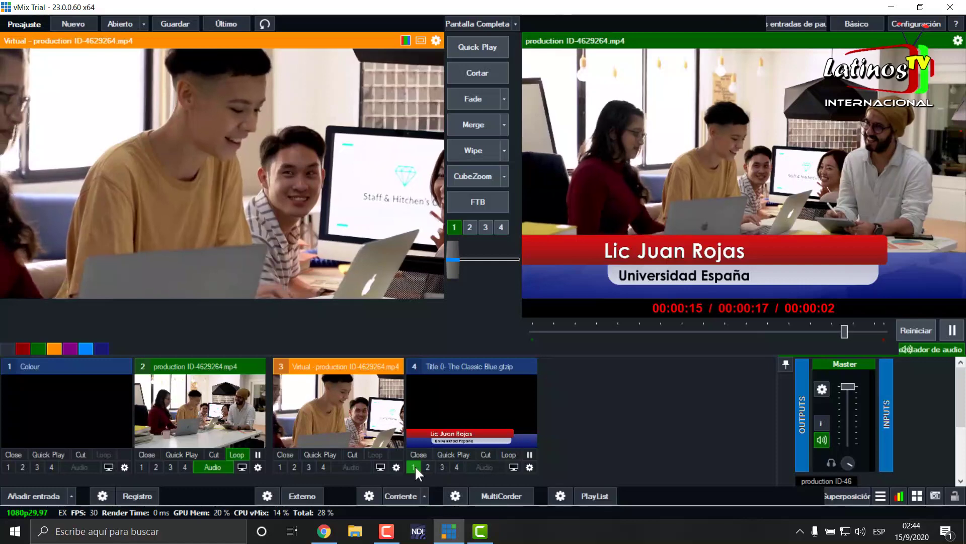
{"action": "right_click", "coordinate": [469, 400]}
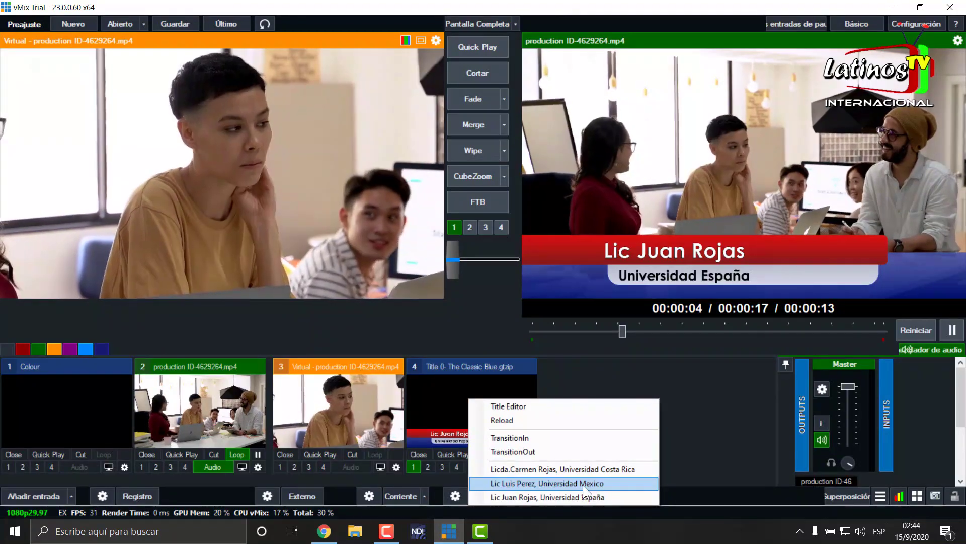
{"action": "left_click", "coordinate": [583, 484]}
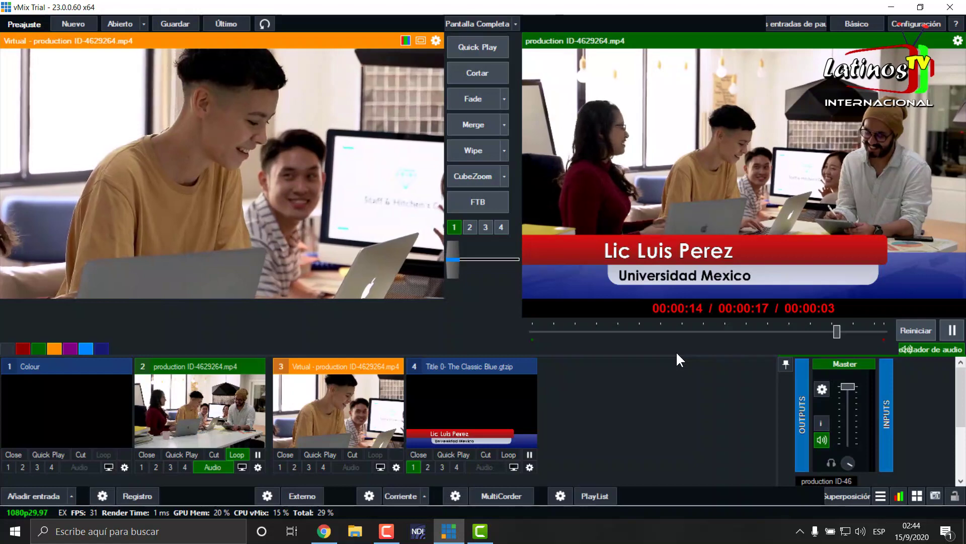
{"action": "right_click", "coordinate": [489, 393]}
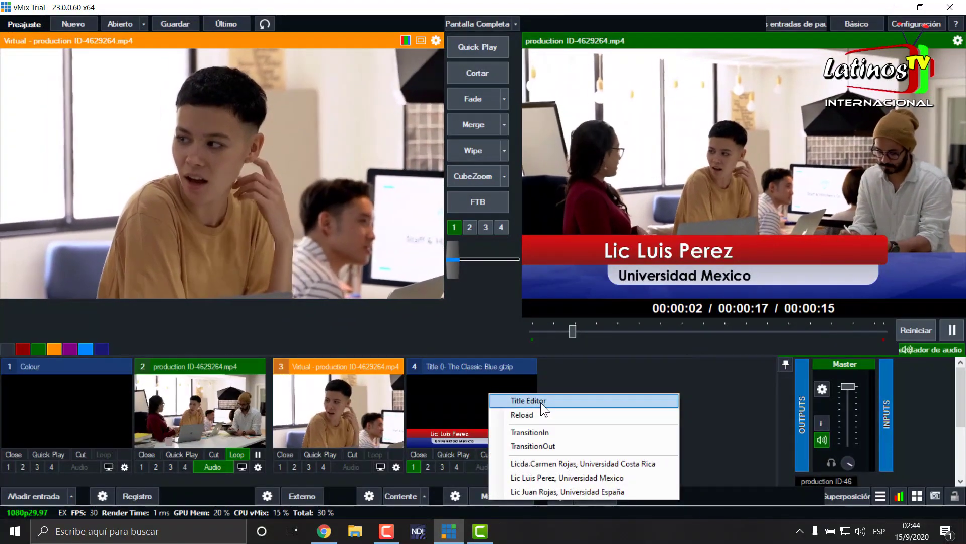
In the title editor, add the accent to the second guest's surname in the headline.
{"action": "left_click", "coordinate": [540, 403]}
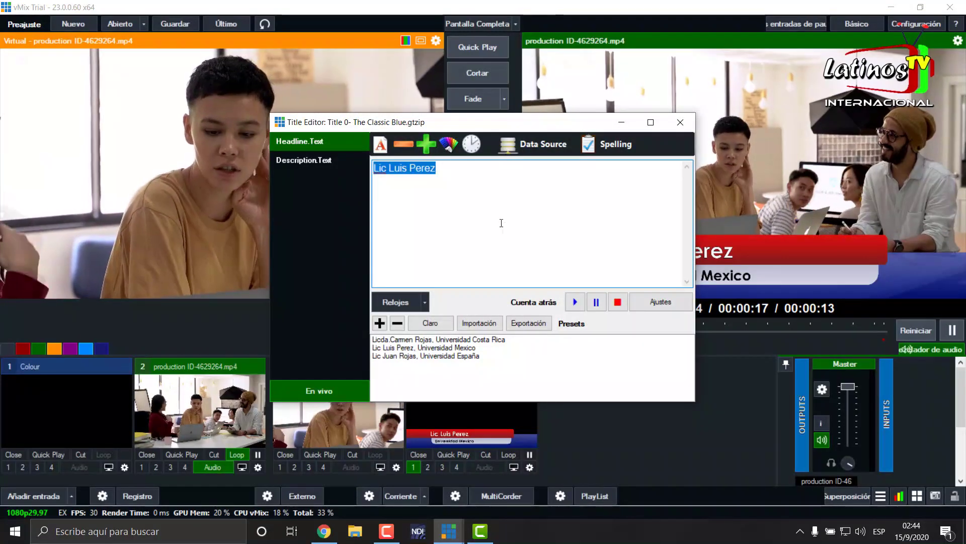
{"action": "left_click_drag", "start_coordinate": [488, 122], "coordinate": [405, 90]}
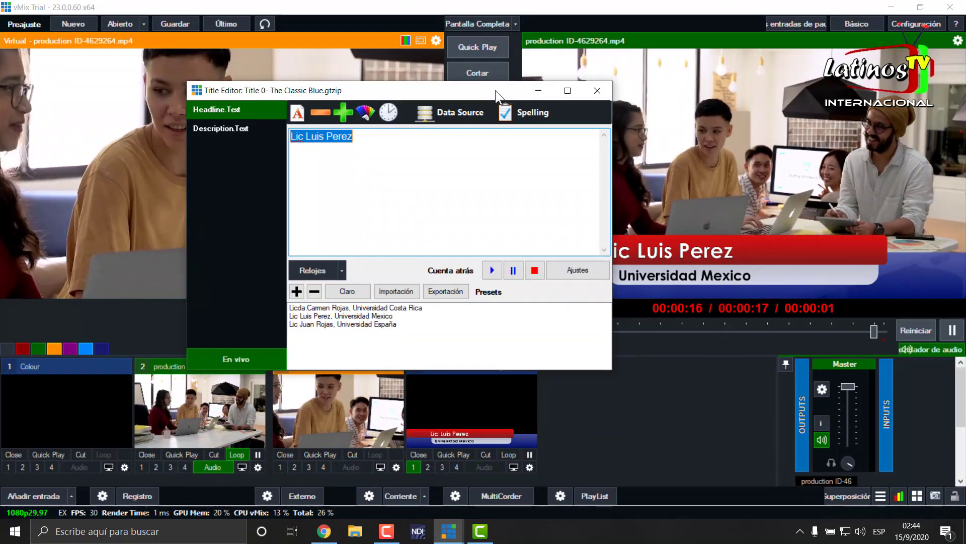
{"action": "left_click_drag", "start_coordinate": [496, 90], "coordinate": [481, 85]}
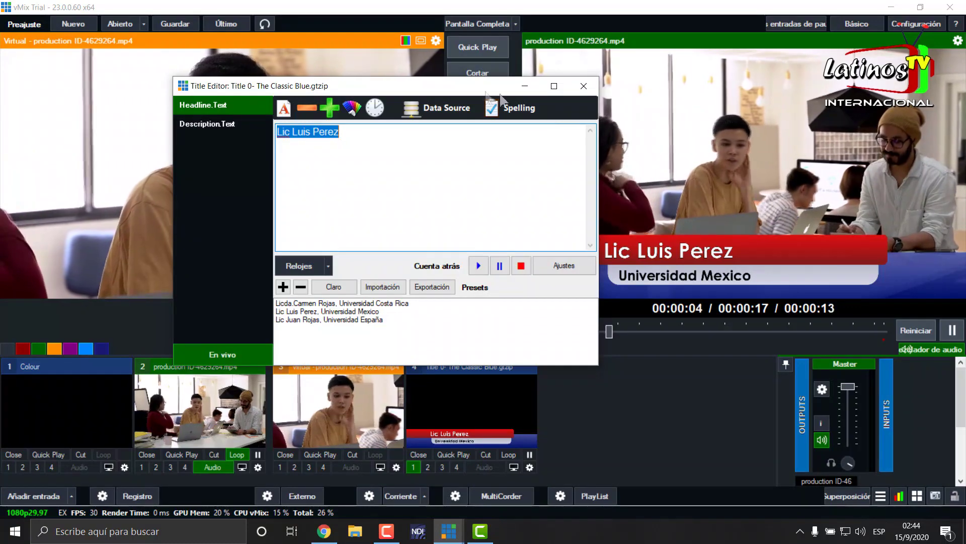
{"action": "left_click", "coordinate": [345, 140]}
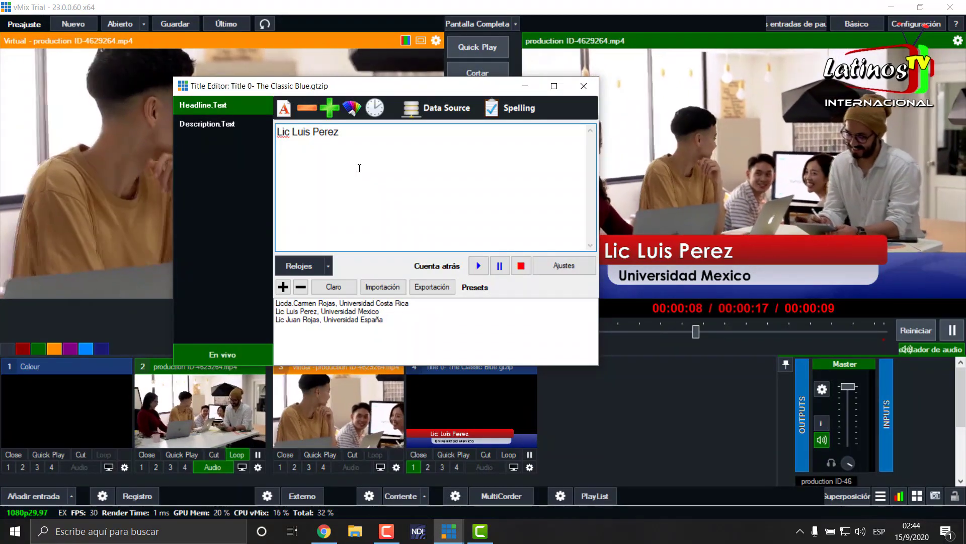
{"action": "key", "text": "BackSpace"}
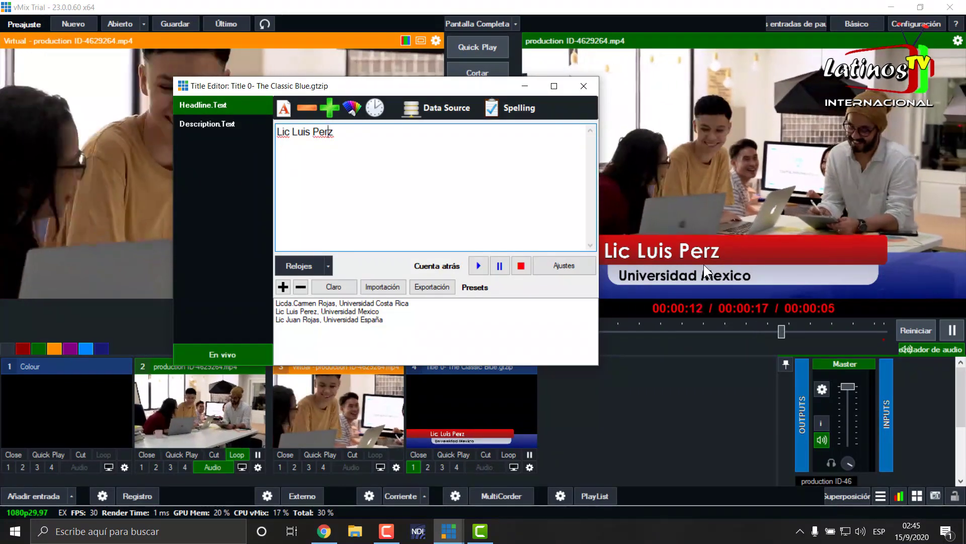
{"action": "type", "text": "e"}
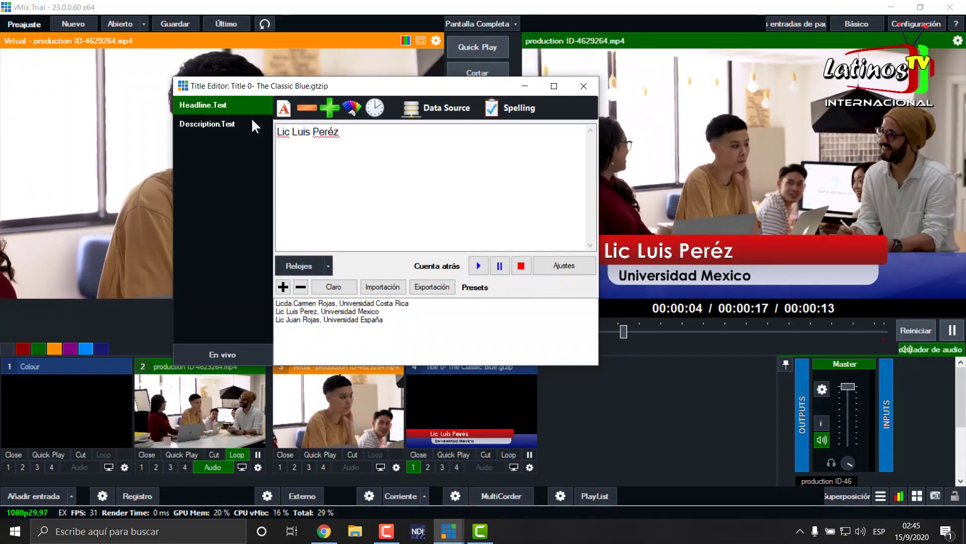
Correct the description to 'Universidad México' and push the corrected text live.
{"action": "left_click", "coordinate": [238, 123]}
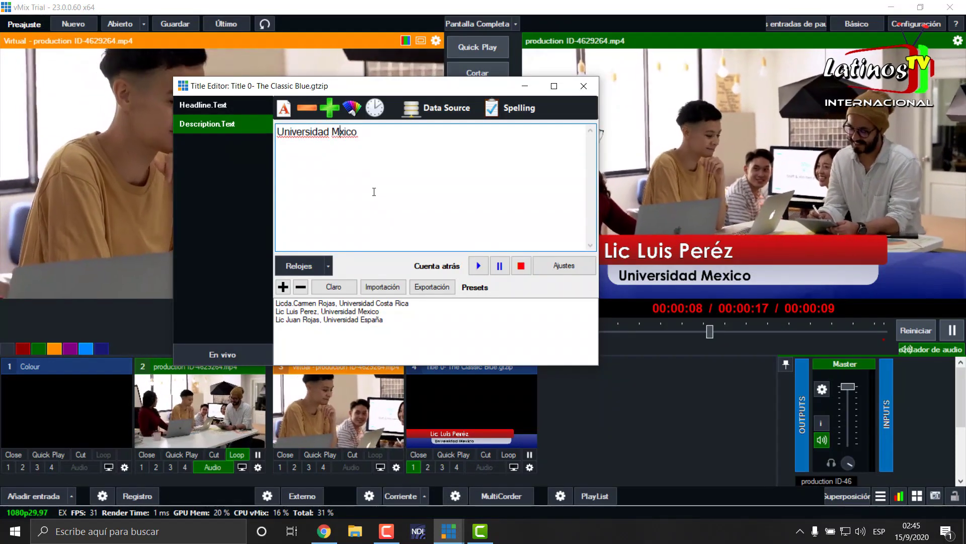
{"action": "key", "text": "Left"}
{"action": "key", "text": "Left"}
{"action": "key", "text": "Left"}
{"action": "key", "text": "BackSpace"}
{"action": "type", "text": "é"}
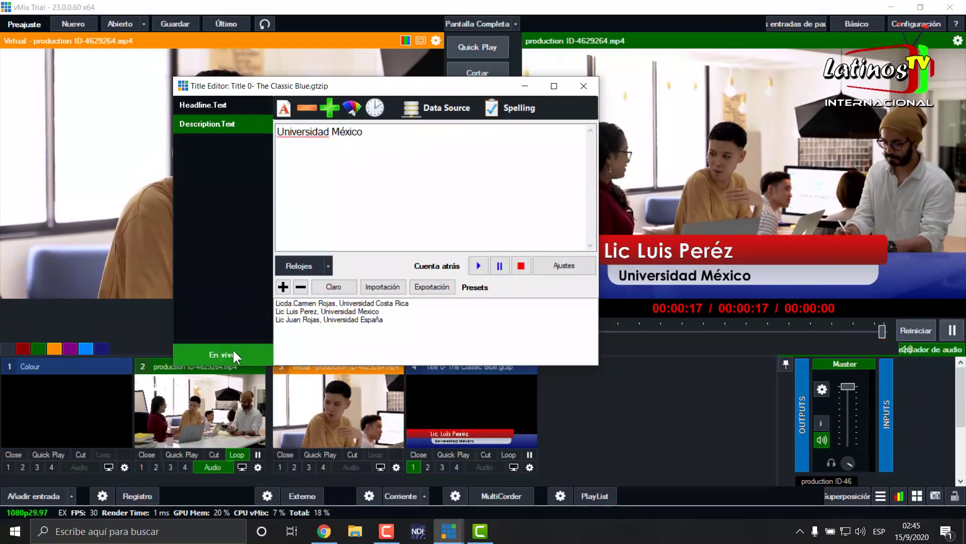
{"action": "left_click", "coordinate": [232, 349]}
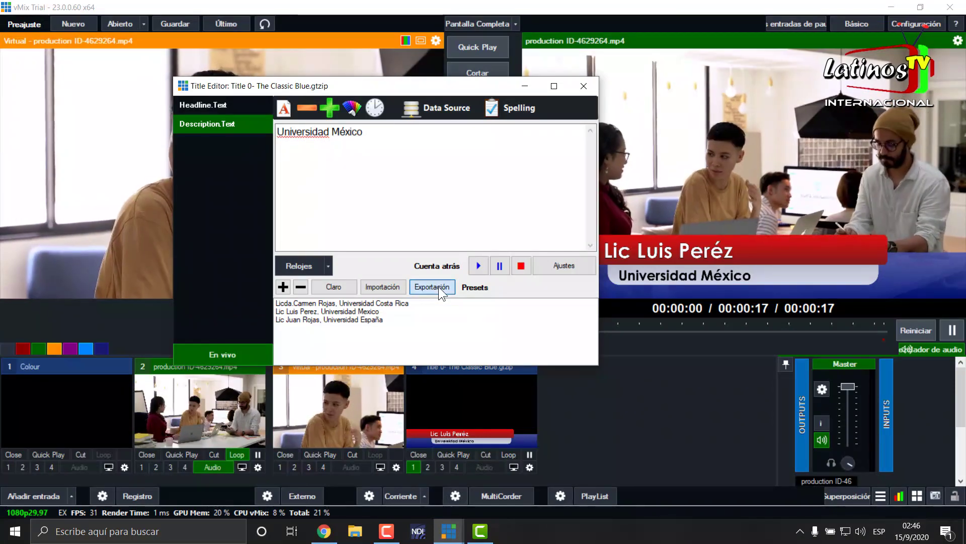
{"action": "left_click", "coordinate": [438, 286]}
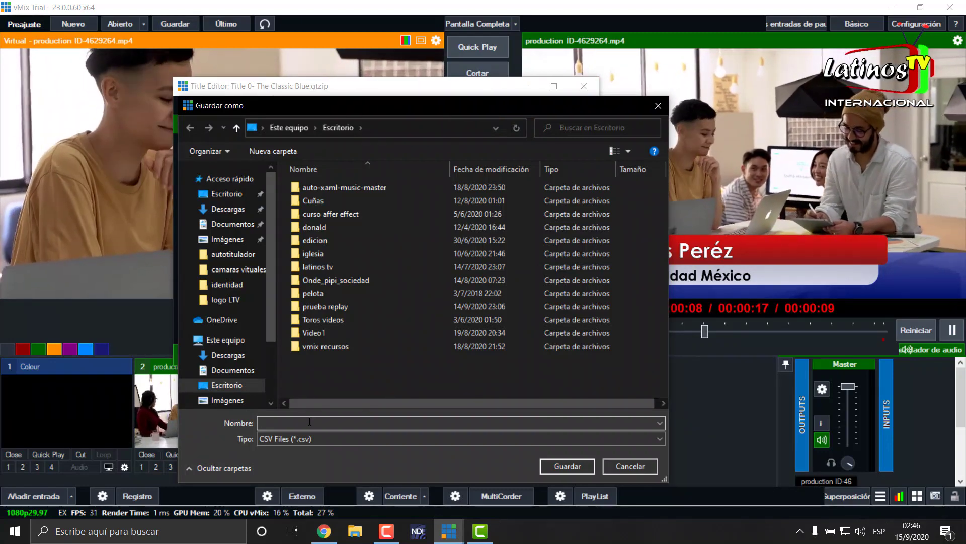
Save the presets as invitados.csv on the Desktop, close the title editor, and minimize vMix.
{"action": "type", "text": "invitad"}
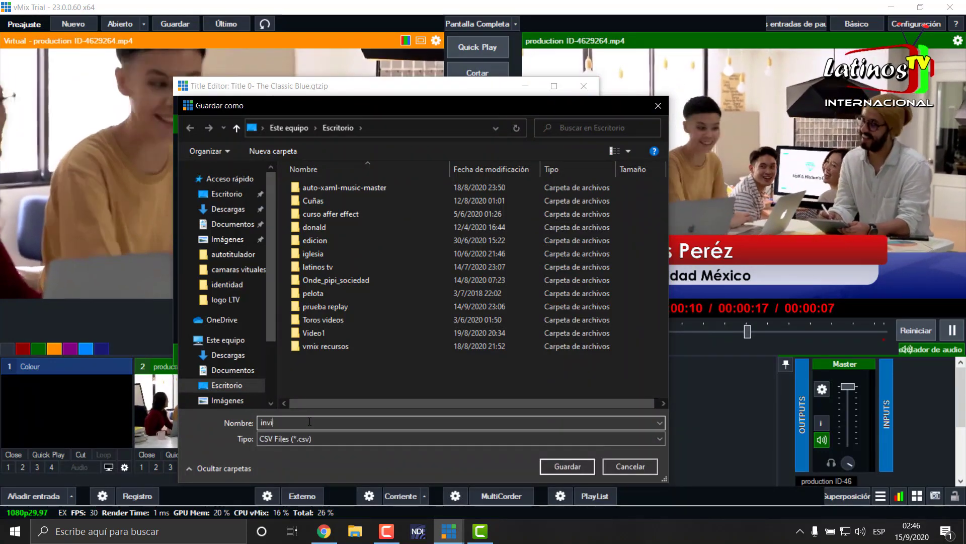
{"action": "type", "text": "os"}
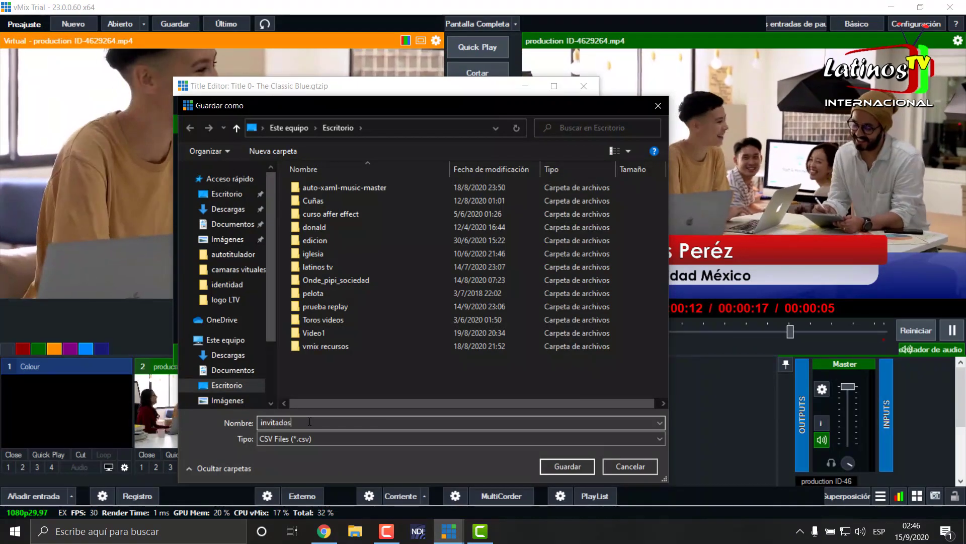
{"action": "left_click", "coordinate": [571, 463]}
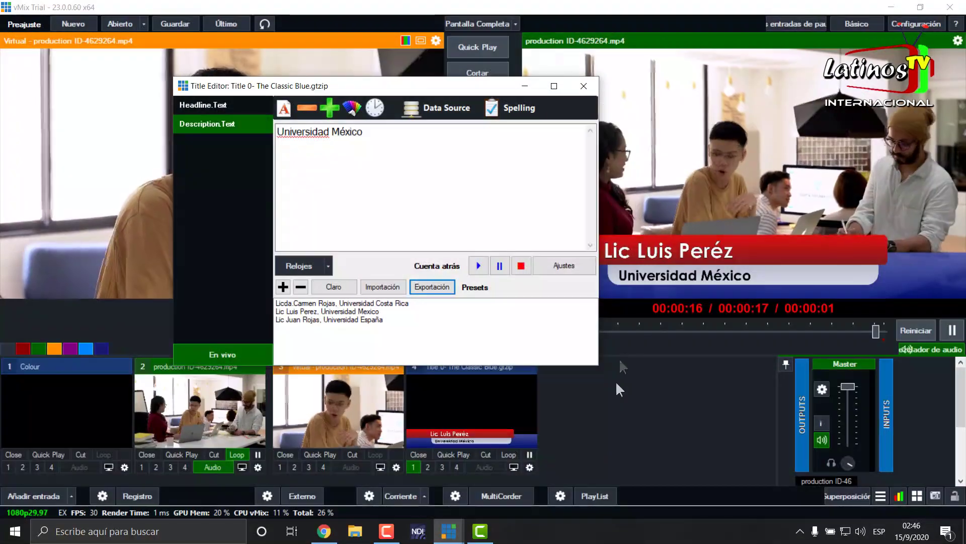
{"action": "left_click", "coordinate": [584, 87]}
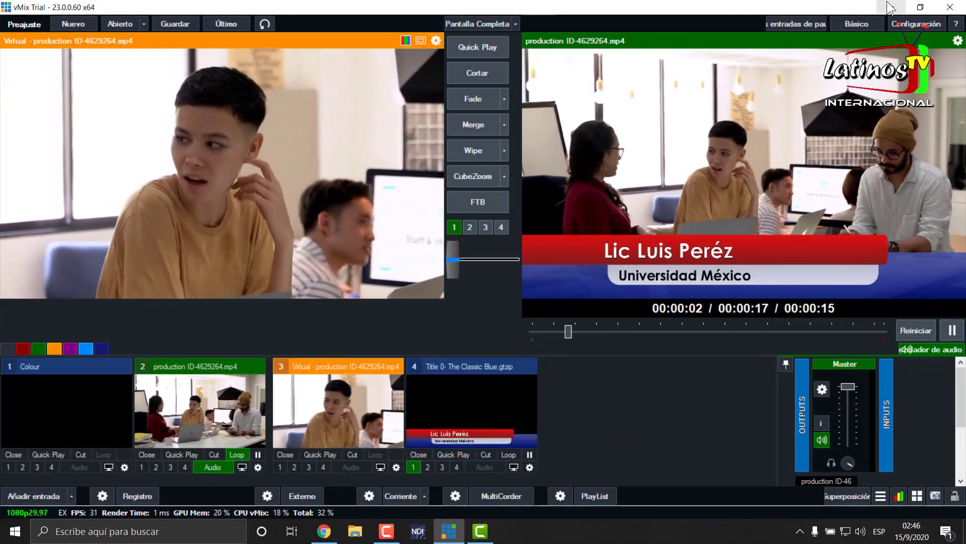
{"action": "left_click", "coordinate": [891, 7]}
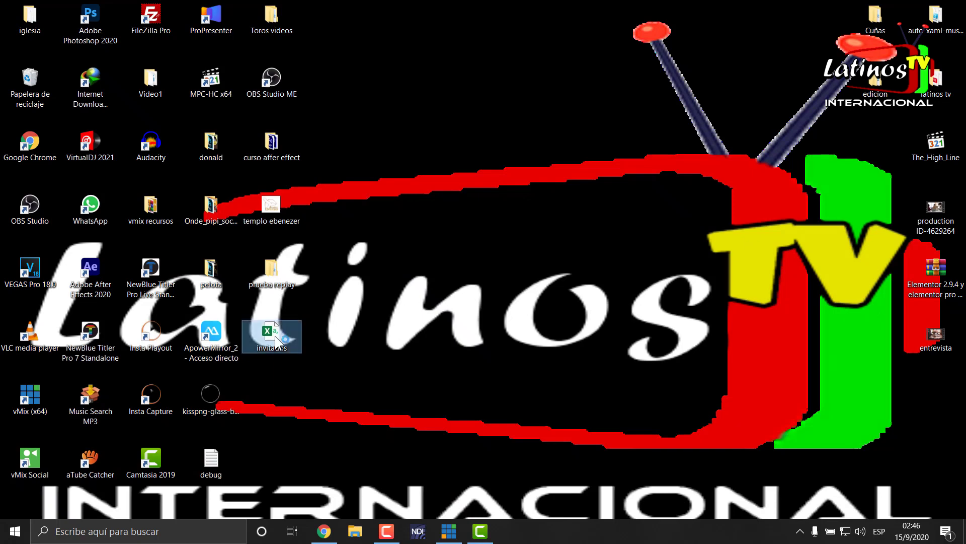
Open invitados.csv from the desktop in Excel.
{"action": "double_click", "coordinate": [276, 341]}
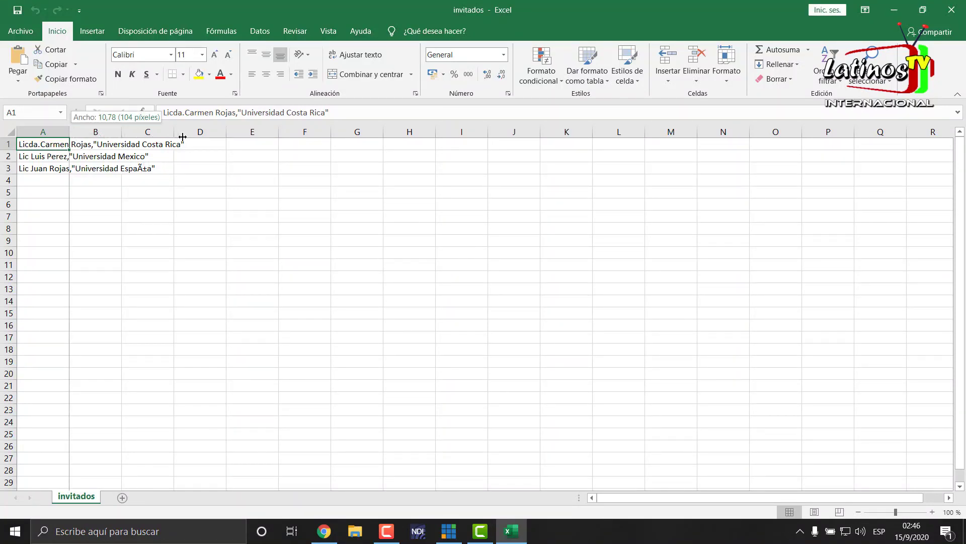
Add the Universidad Africa guest as a fourth row in cell A4 and save the list.
{"action": "left_click_drag", "start_coordinate": [208, 136], "coordinate": [208, 136]}
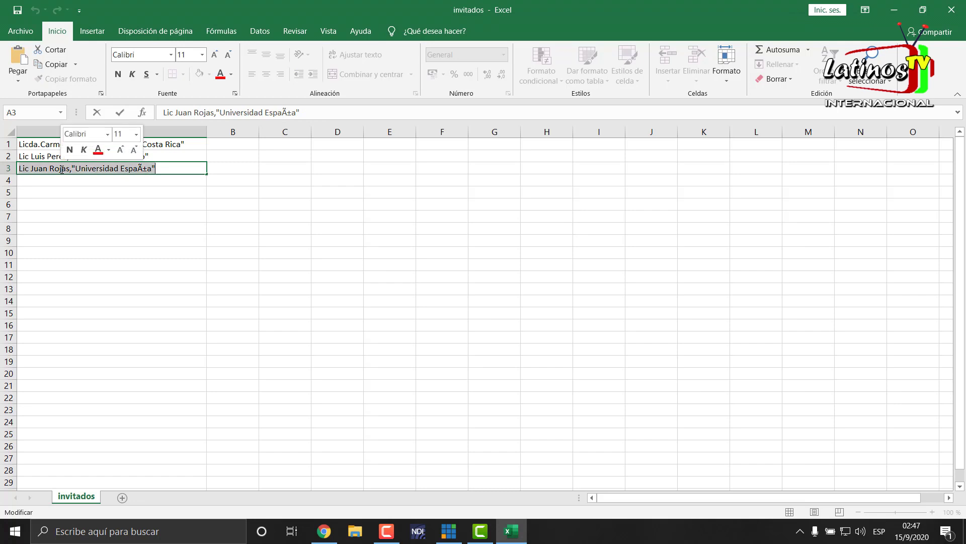
{"action": "right_click", "coordinate": [62, 169]}
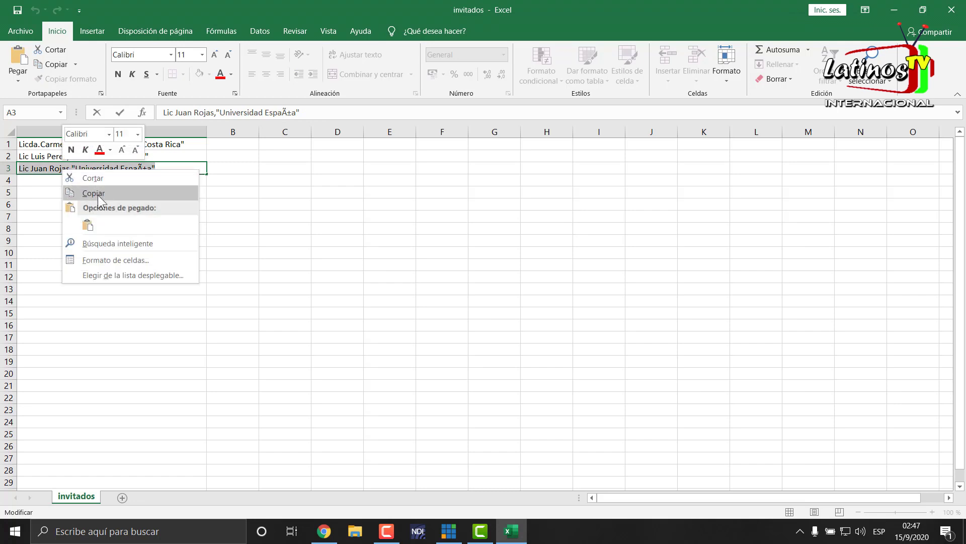
{"action": "left_click", "coordinate": [93, 193]}
{"action": "left_click", "coordinate": [51, 182]}
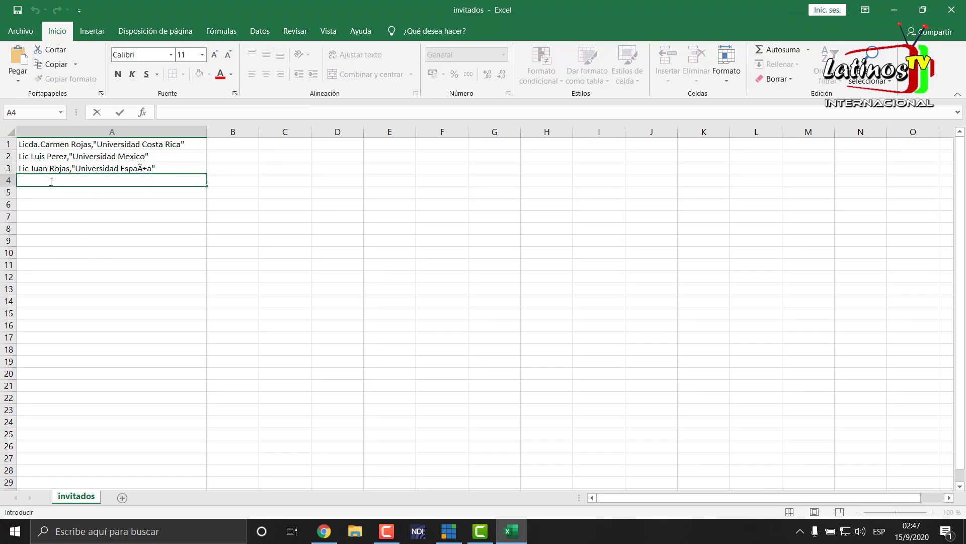
{"action": "right_click", "coordinate": [51, 182]}
{"action": "left_click", "coordinate": [40, 176]}
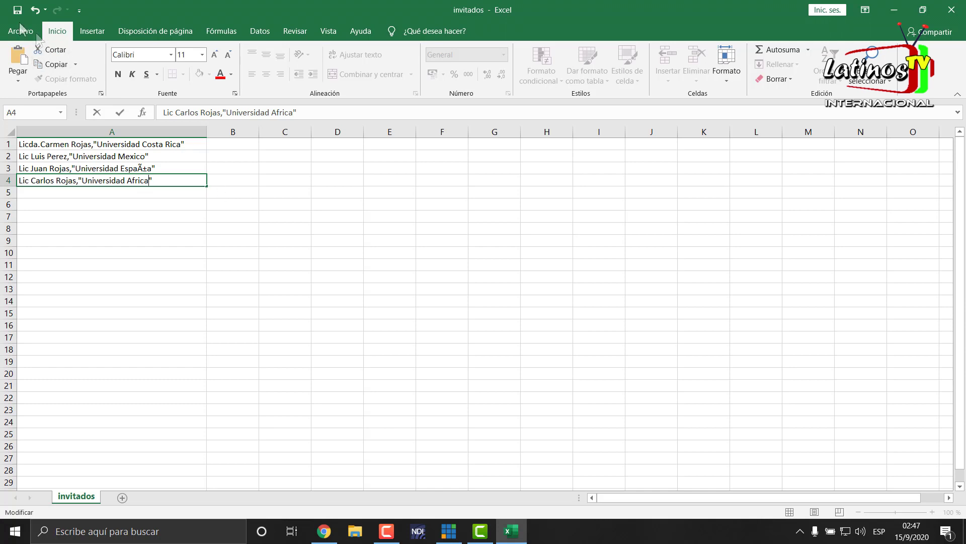
{"action": "left_click", "coordinate": [17, 12]}
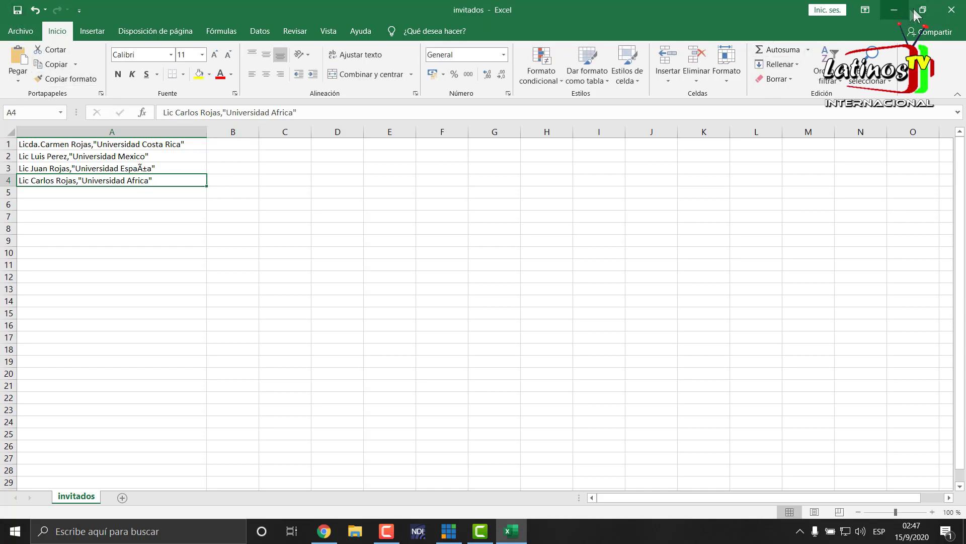
Close Excel, return to vMix, and remove the old guest title input.
{"action": "left_click", "coordinate": [954, 14]}
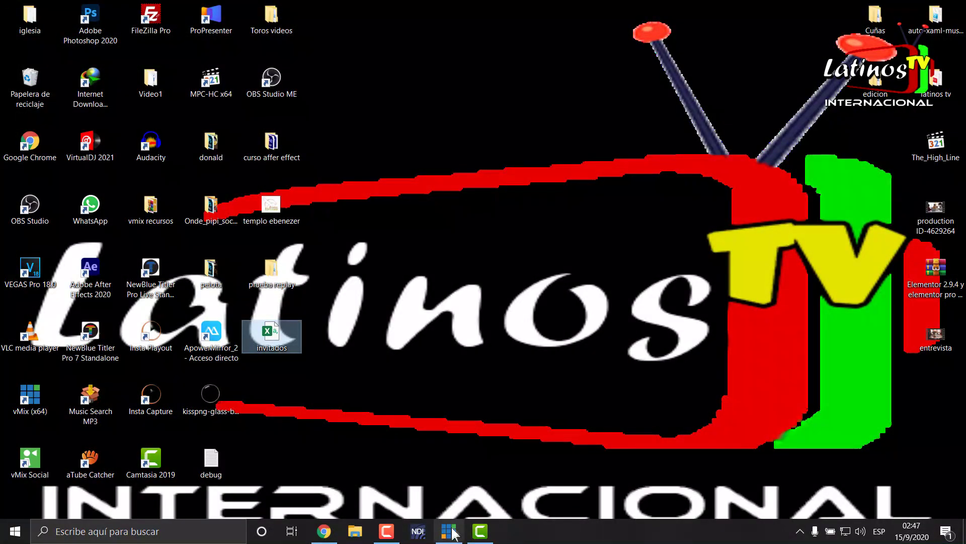
{"action": "left_click", "coordinate": [449, 531]}
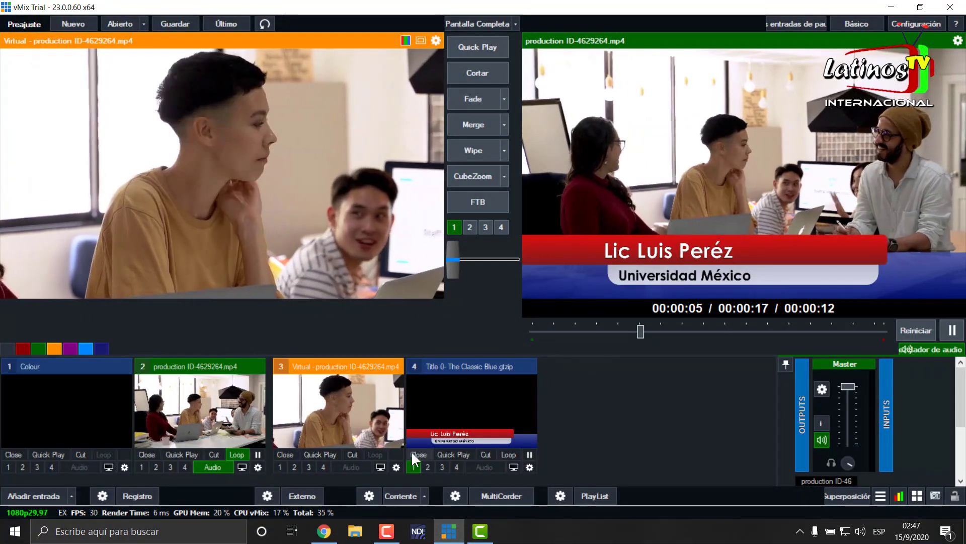
{"action": "left_click", "coordinate": [418, 453]}
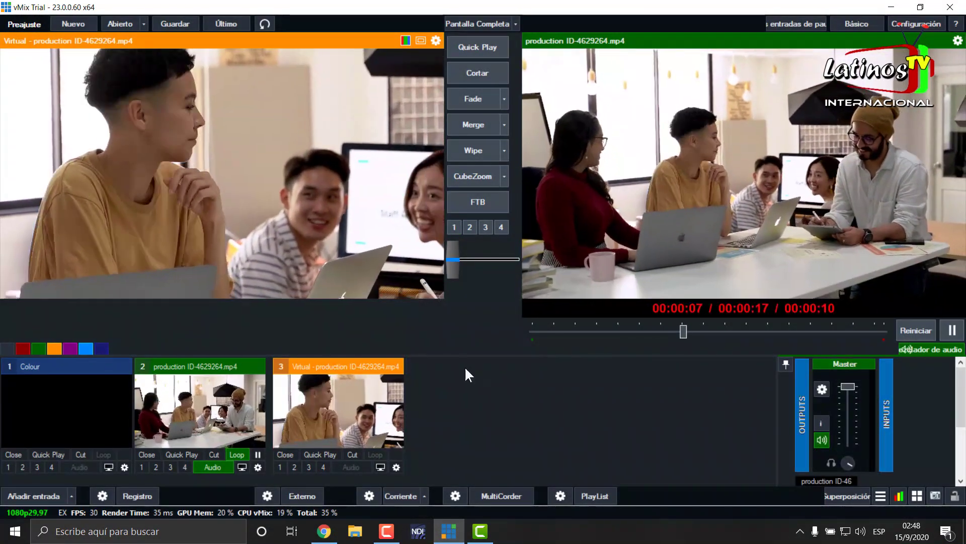
{"action": "left_click", "coordinate": [23, 496]}
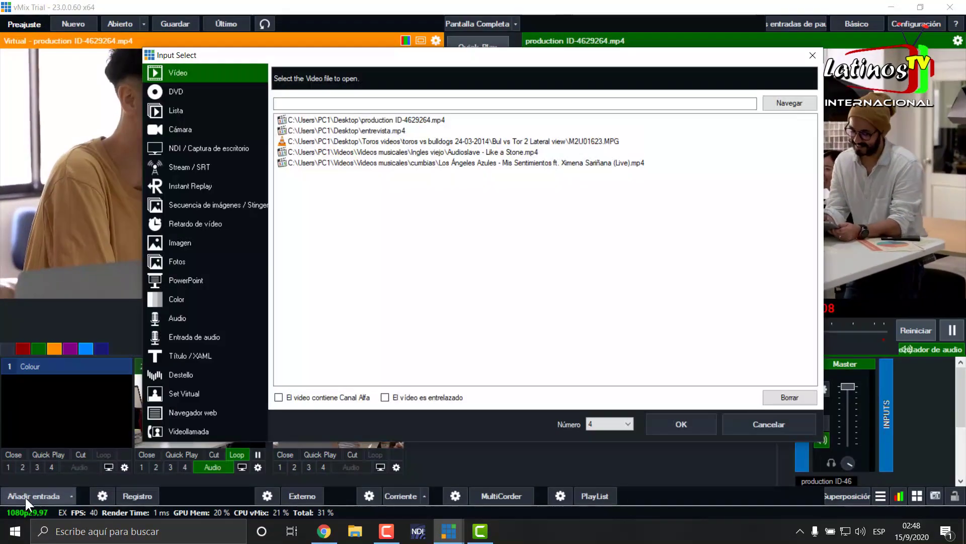
Add a Classic Blue title, import the invitados CSV as presets, and apply the first guest.
{"action": "left_click", "coordinate": [198, 354]}
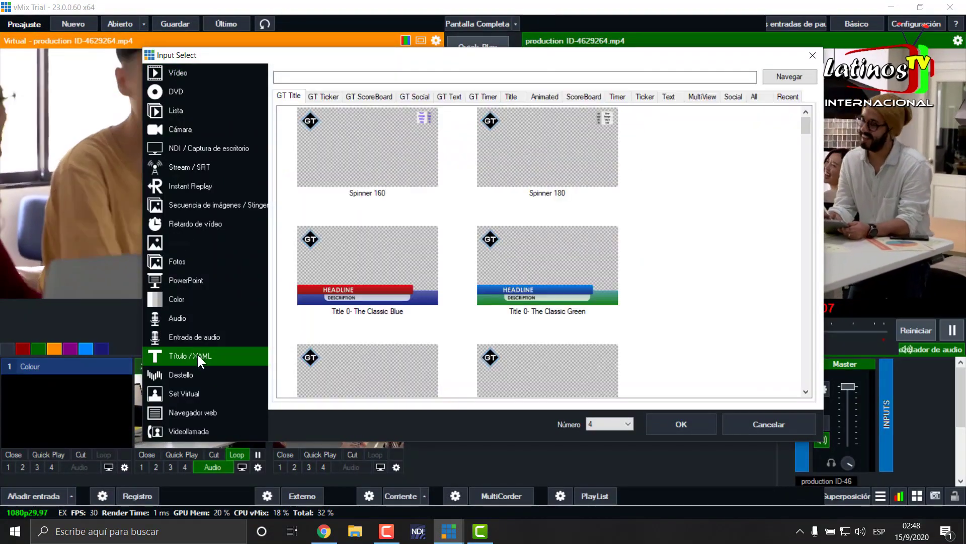
{"action": "double_click", "coordinate": [385, 285]}
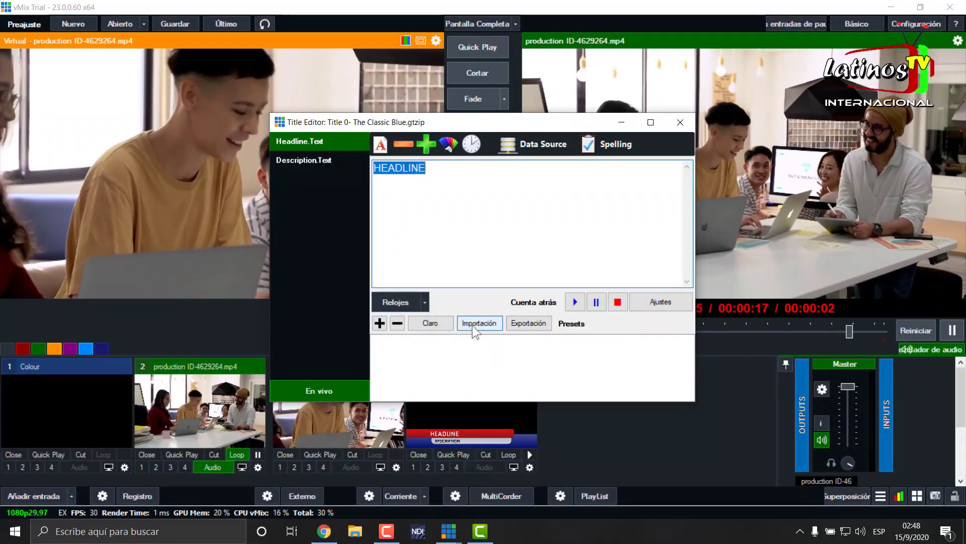
{"action": "left_click", "coordinate": [481, 321]}
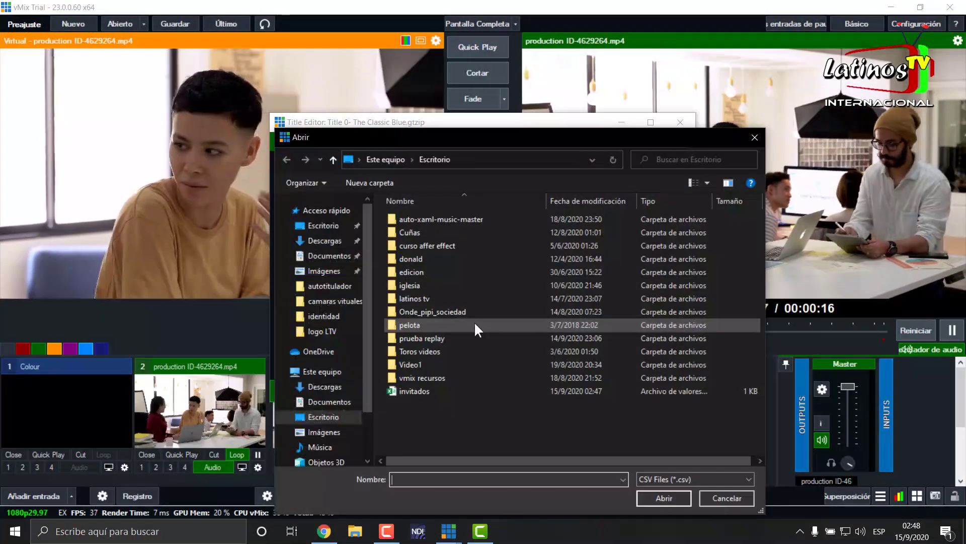
{"action": "left_click", "coordinate": [407, 390]}
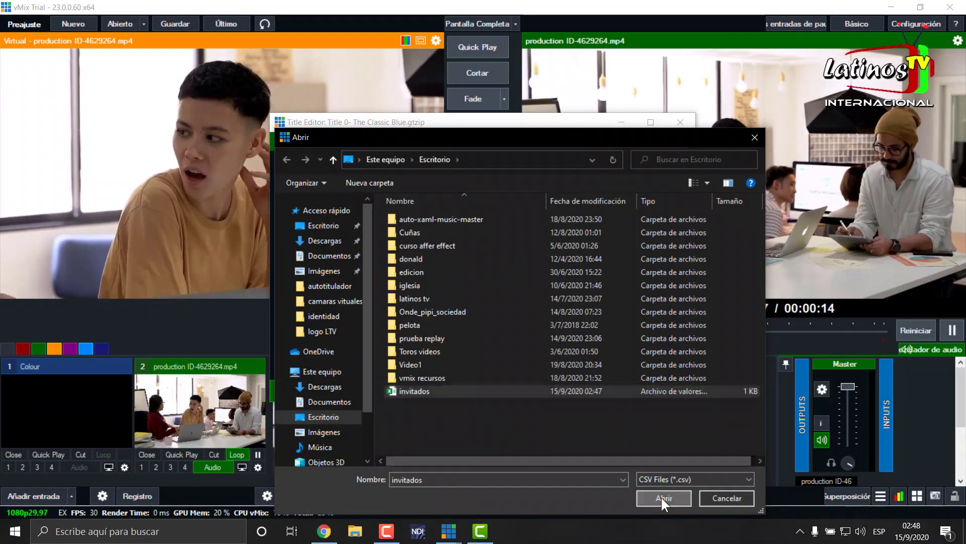
{"action": "left_click", "coordinate": [660, 496]}
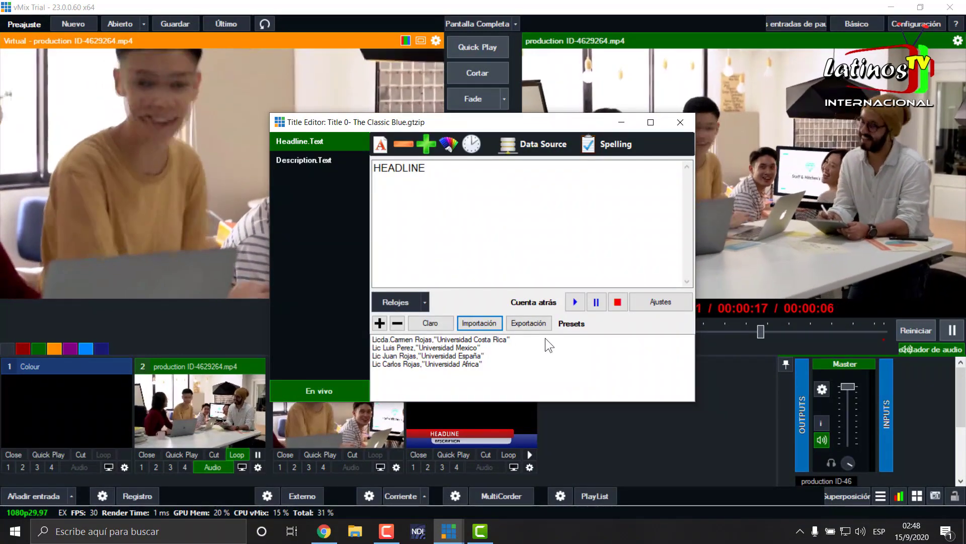
{"action": "left_click", "coordinate": [442, 341]}
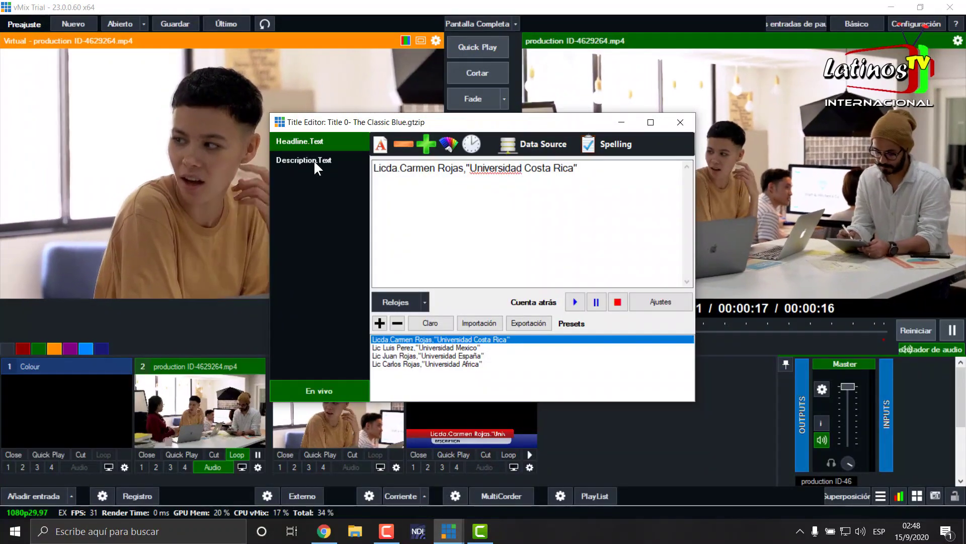
Check the description field, close the title editor, remove the title input, and minimize vMix.
{"action": "left_click", "coordinate": [314, 161]}
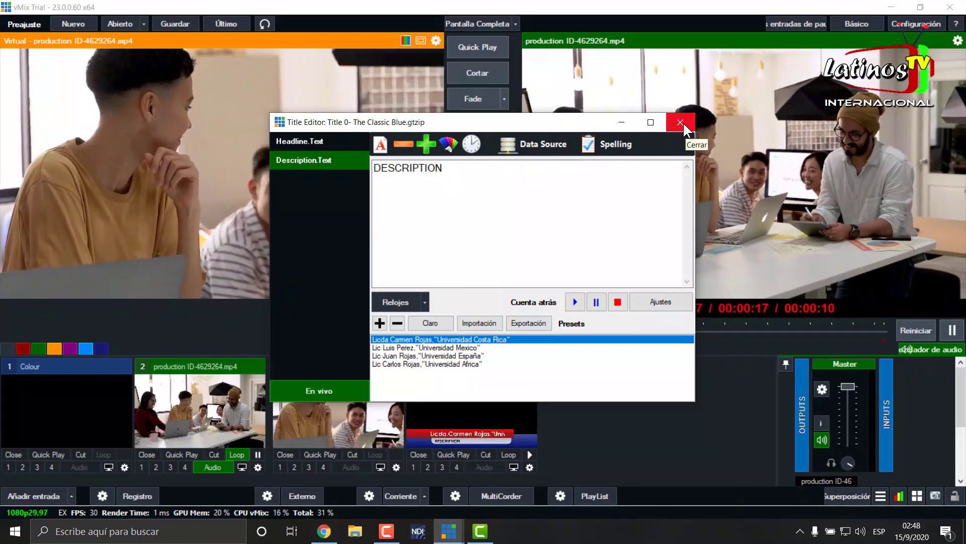
{"action": "left_click", "coordinate": [684, 122]}
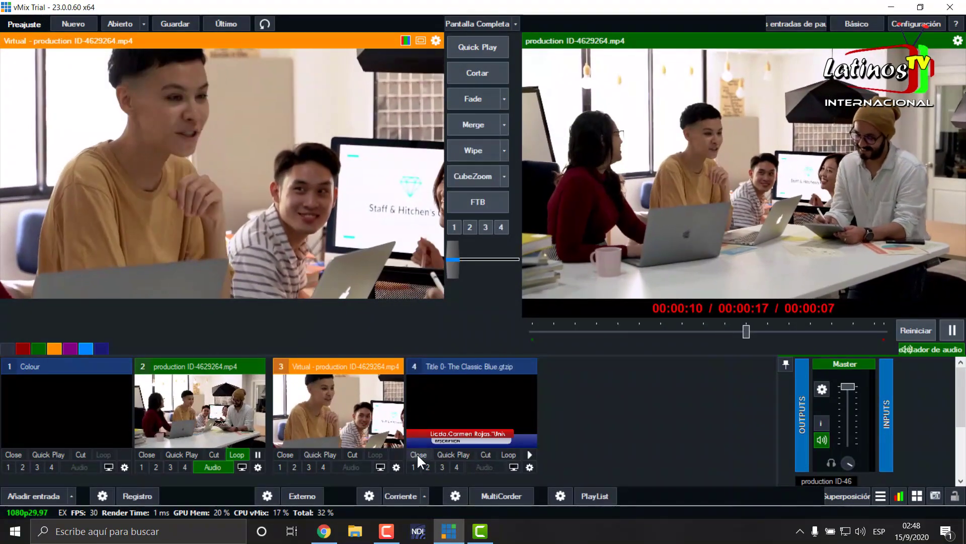
{"action": "left_click", "coordinate": [418, 453]}
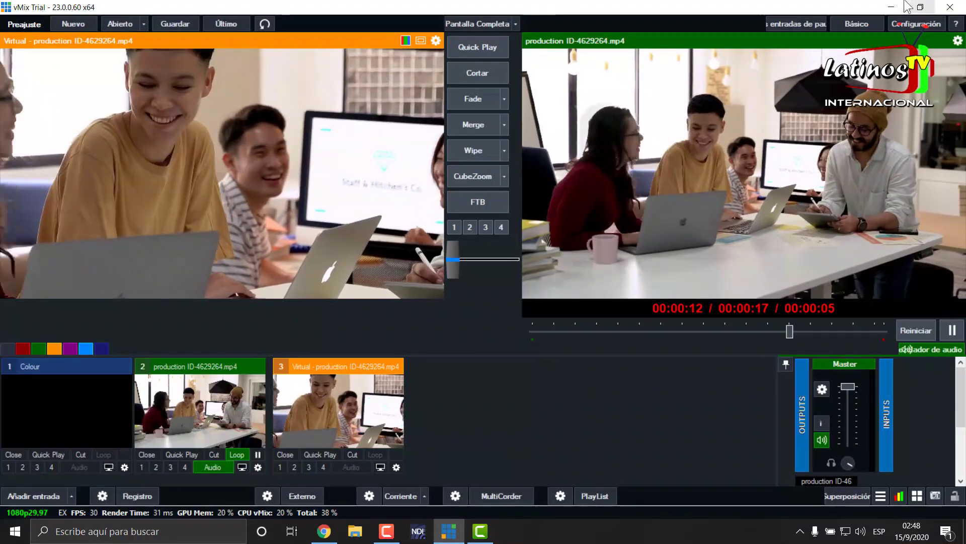
{"action": "left_click", "coordinate": [892, 7]}
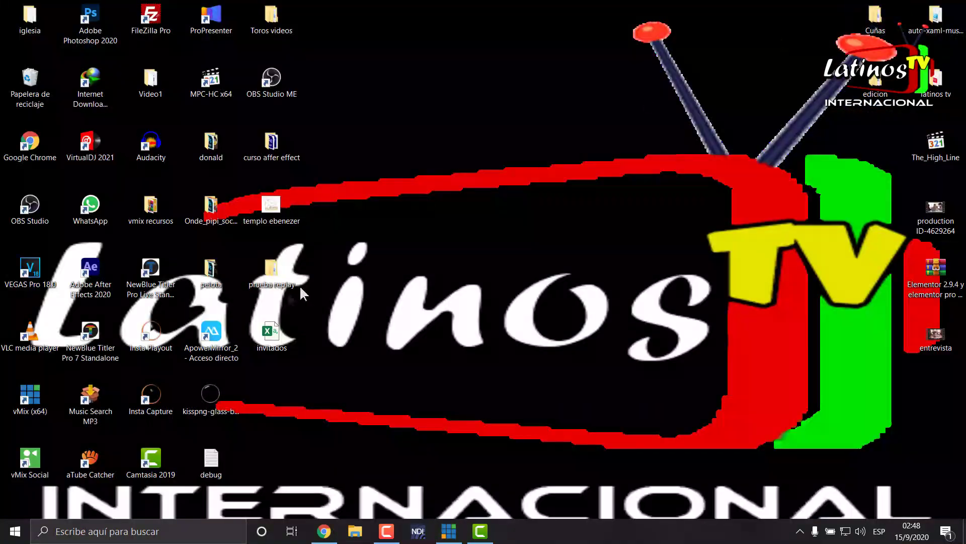
Open invitados.csv, delete the quotation marks in cells A1–A4, and close Excel.
{"action": "double_click", "coordinate": [269, 337]}
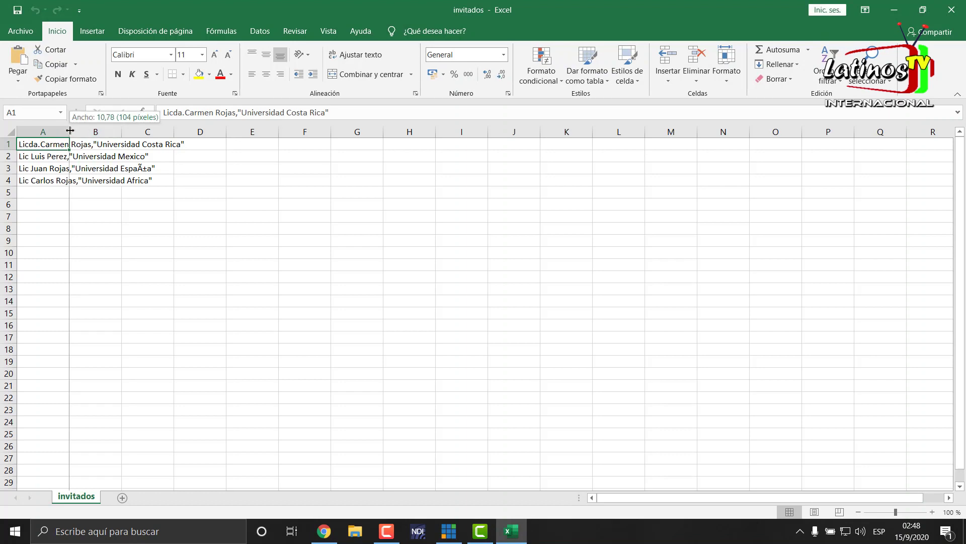
{"action": "left_click_drag", "start_coordinate": [221, 136], "coordinate": [221, 136]}
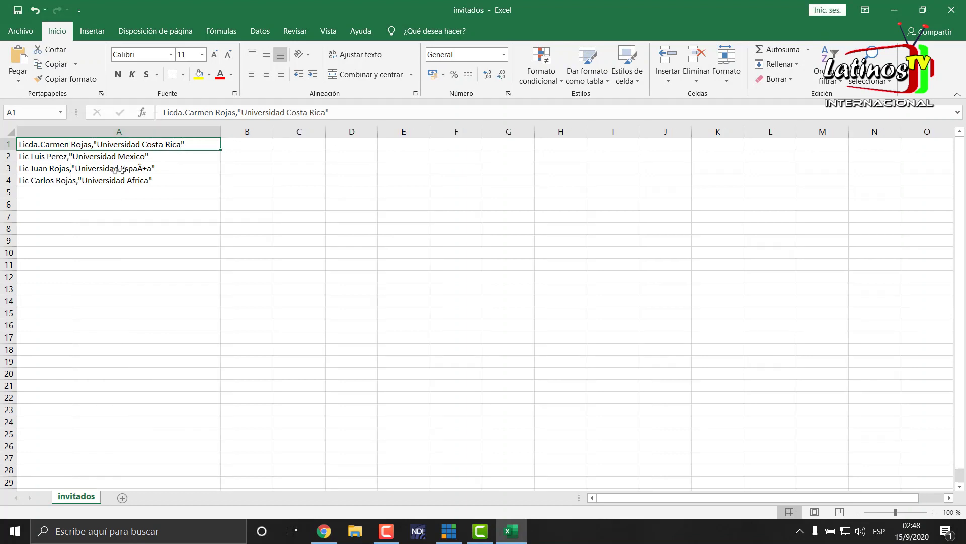
{"action": "double_click", "coordinate": [97, 144]}
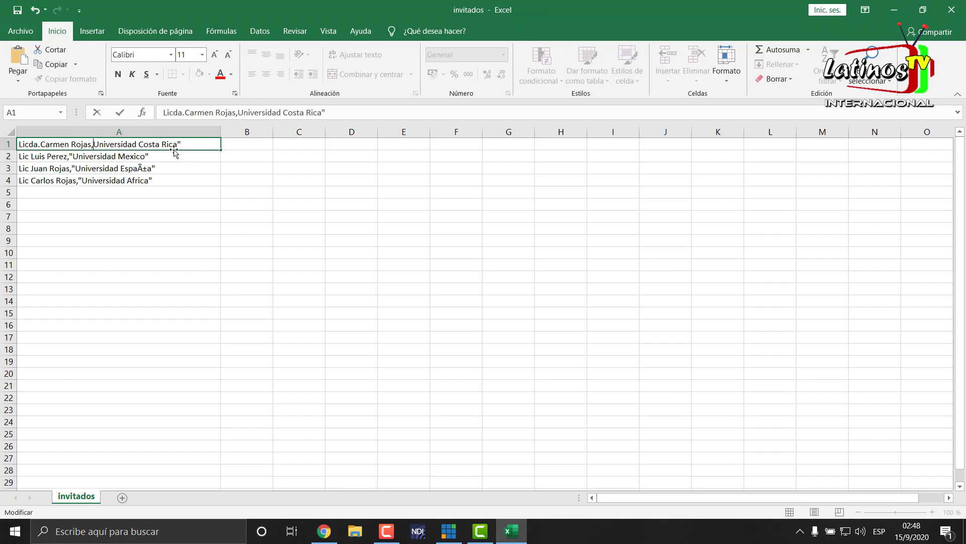
{"action": "double_click", "coordinate": [149, 156]}
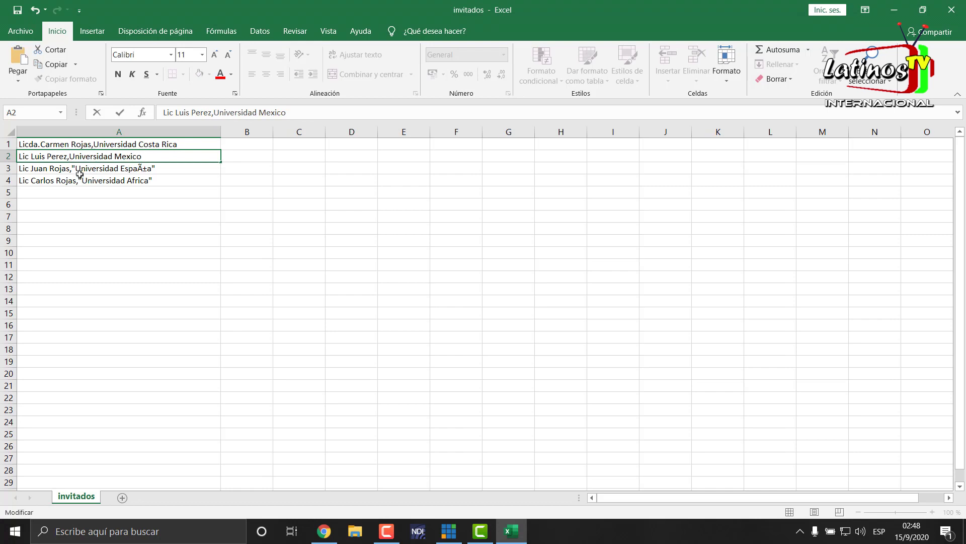
{"action": "left_click", "coordinate": [75, 169]}
{"action": "double_click", "coordinate": [76, 169]}
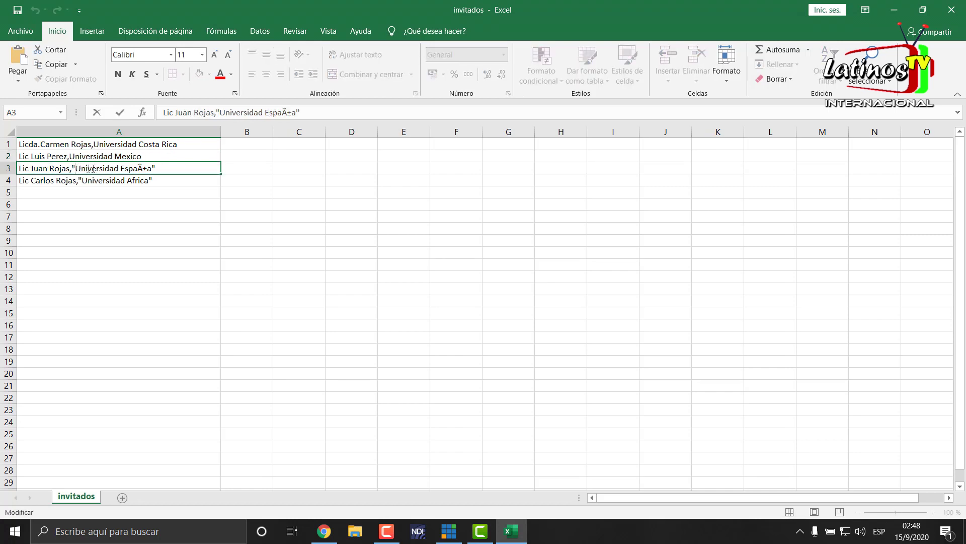
{"action": "double_click", "coordinate": [151, 180]}
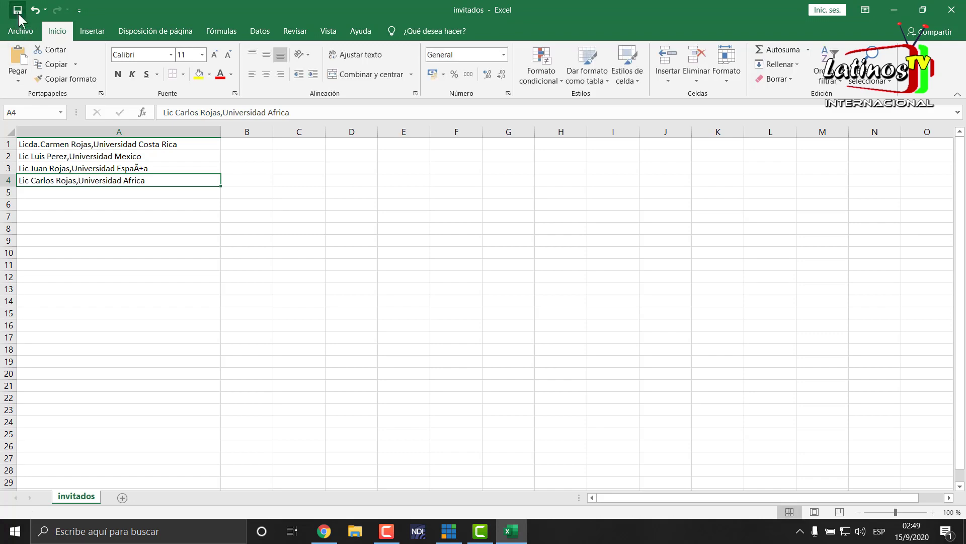
{"action": "left_click", "coordinate": [952, 11]}
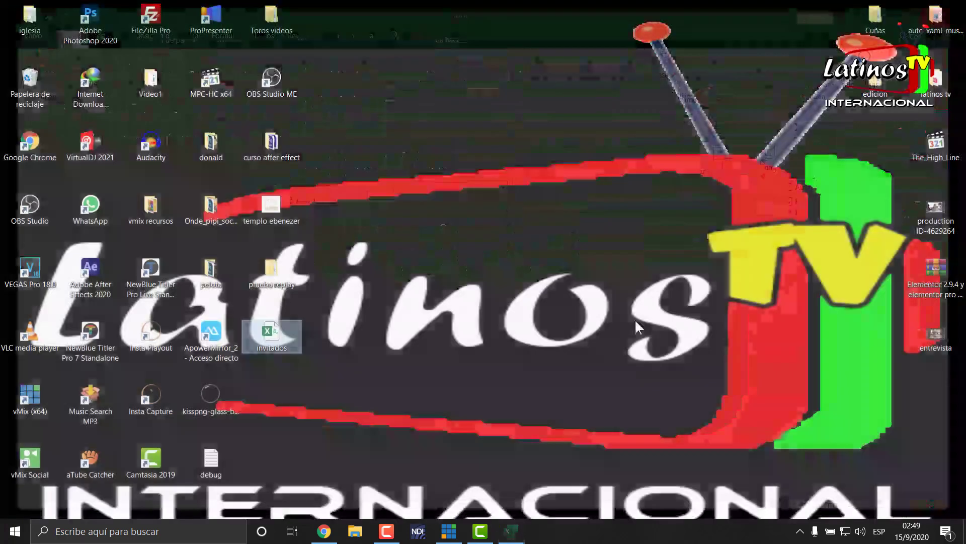
Restore vMix and add a new The Classic Blue title input.
{"action": "left_click", "coordinate": [442, 521]}
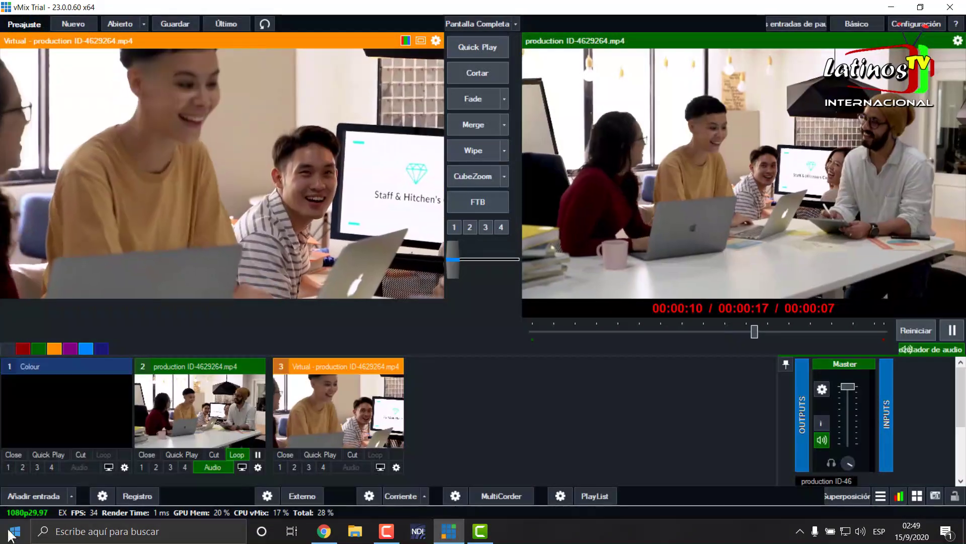
{"action": "left_click", "coordinate": [18, 494]}
{"action": "left_click", "coordinate": [187, 353]}
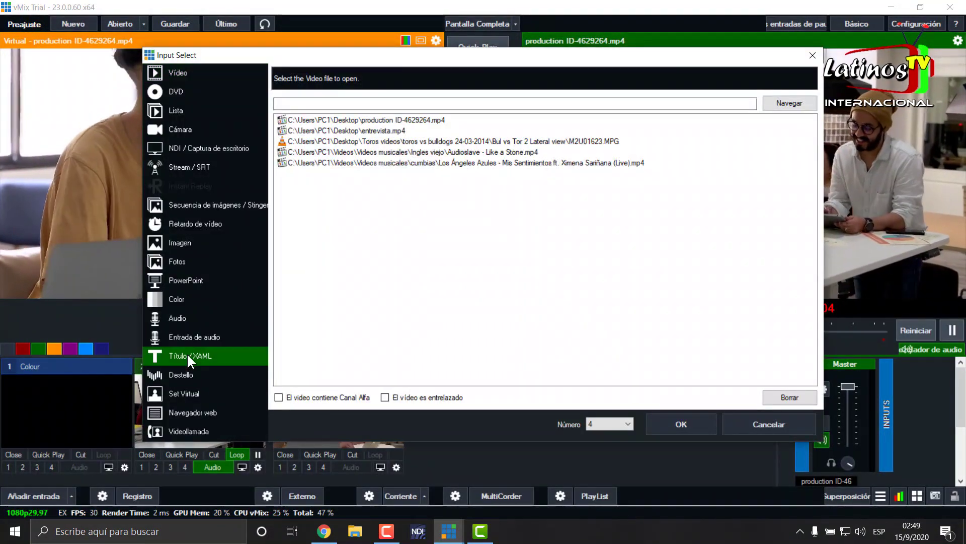
{"action": "double_click", "coordinate": [380, 285]}
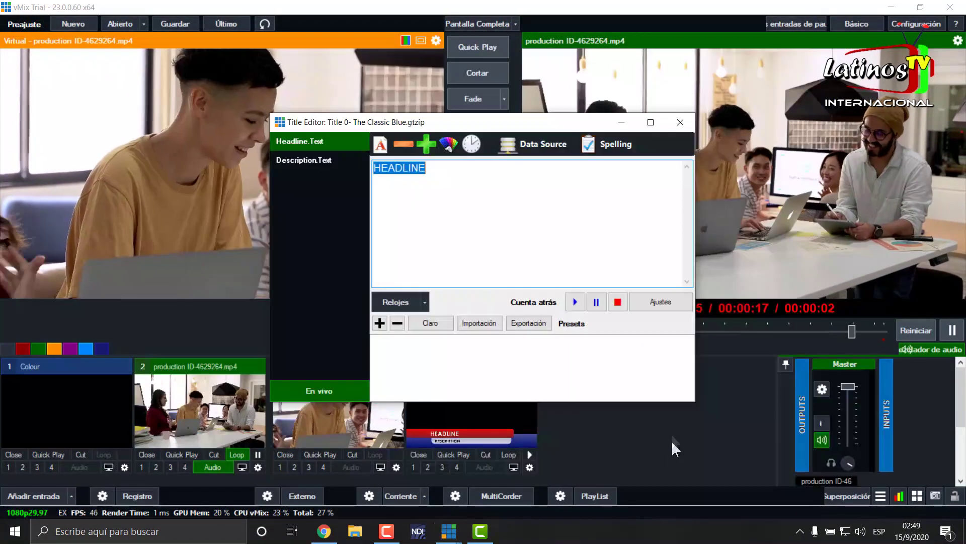
Import invitados.csv as the title's presets, apply the first guest, and close the editor.
{"action": "left_click", "coordinate": [485, 323]}
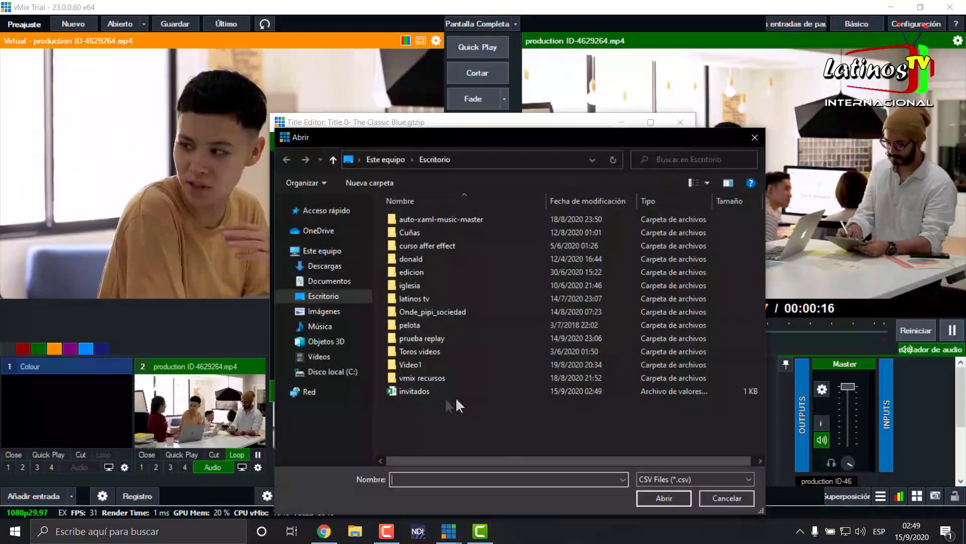
{"action": "left_click", "coordinate": [418, 391]}
{"action": "left_click", "coordinate": [664, 496]}
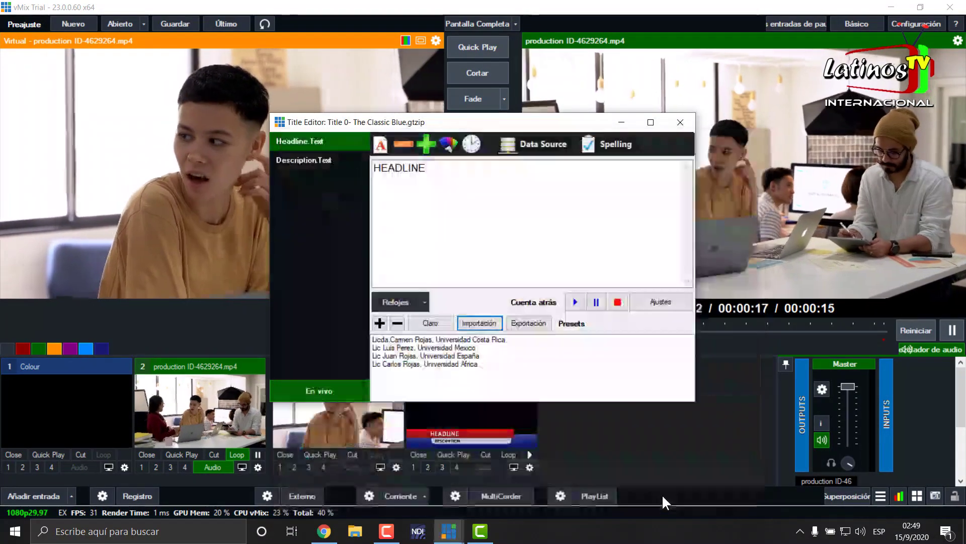
{"action": "left_click", "coordinate": [424, 341]}
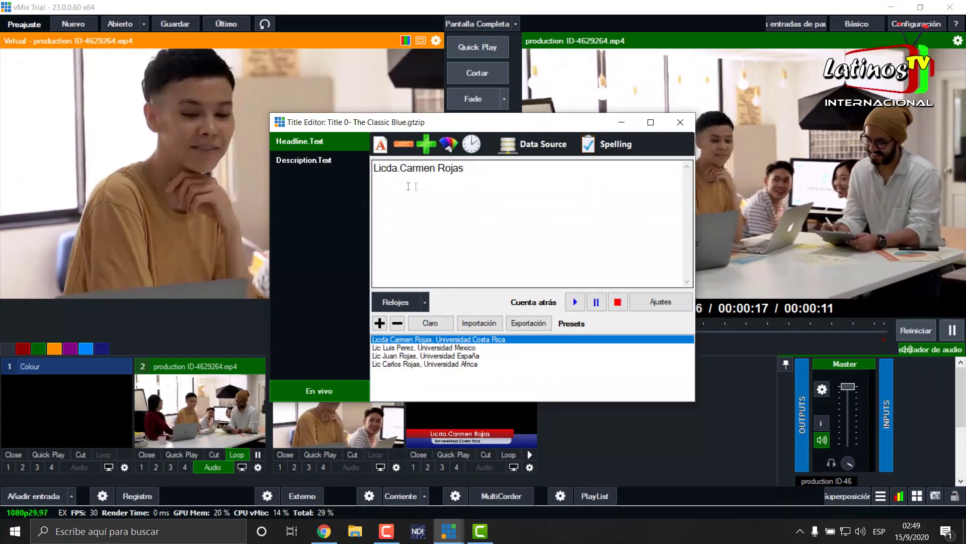
{"action": "left_click", "coordinate": [317, 160]}
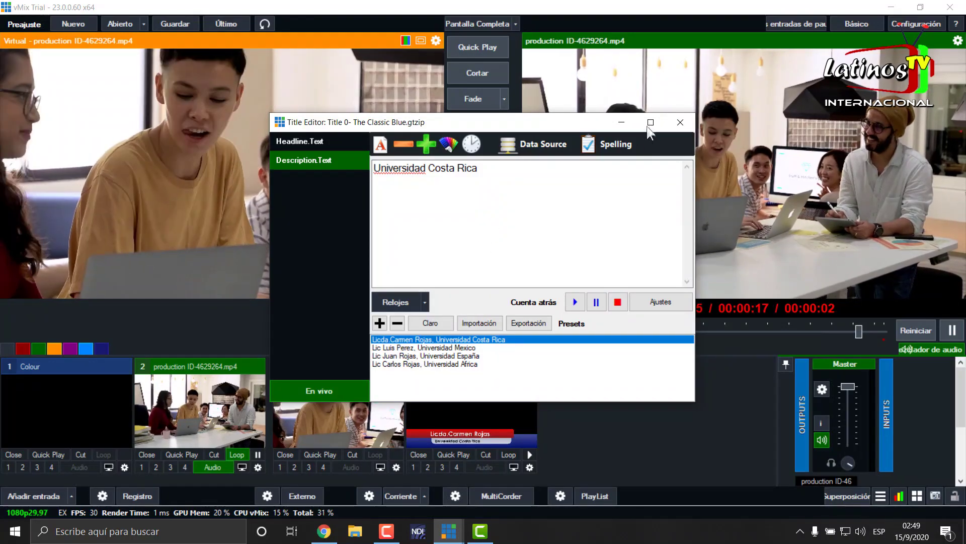
{"action": "left_click", "coordinate": [678, 122]}
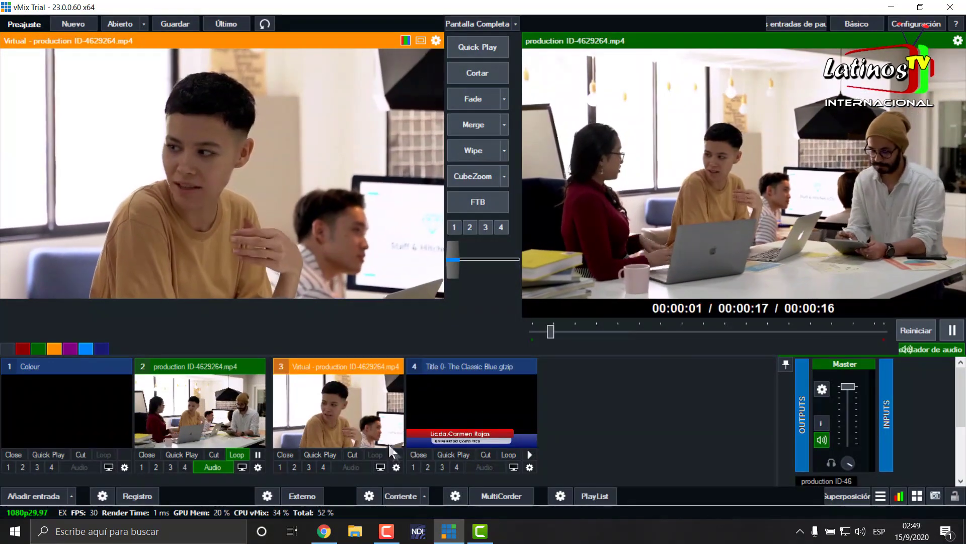
Overlay the title on output 1, switch it to the Universidad Africa guest preset, then remove it.
{"action": "left_click", "coordinate": [413, 467]}
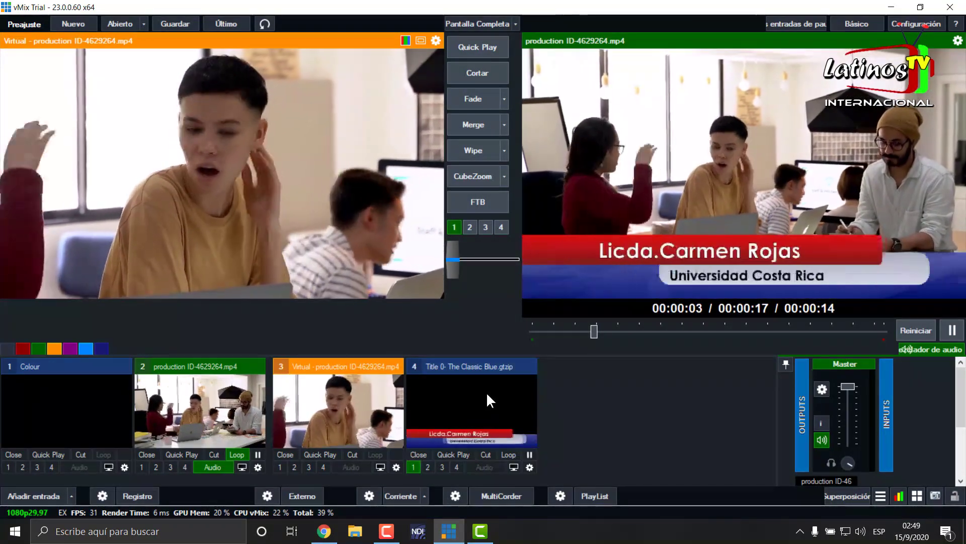
{"action": "right_click", "coordinate": [486, 396]}
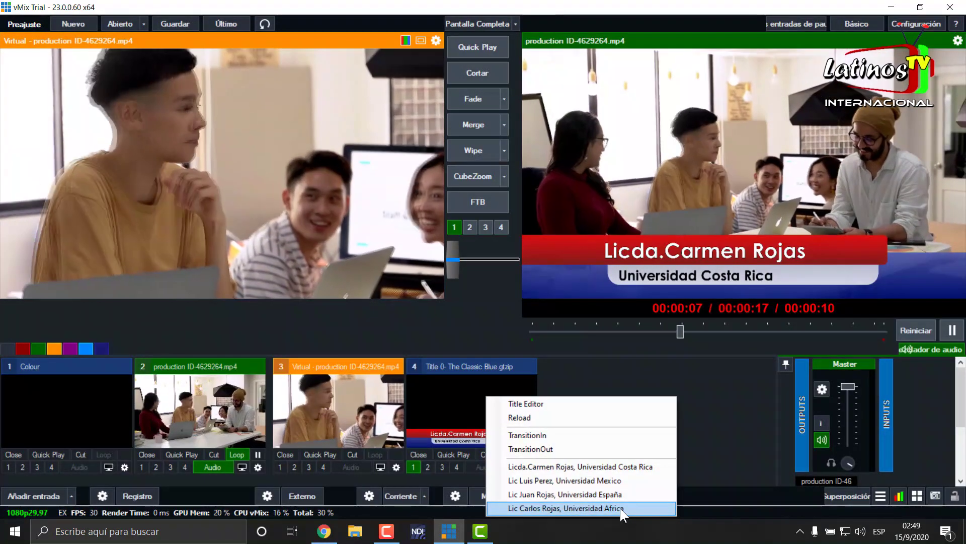
{"action": "left_click", "coordinate": [620, 508]}
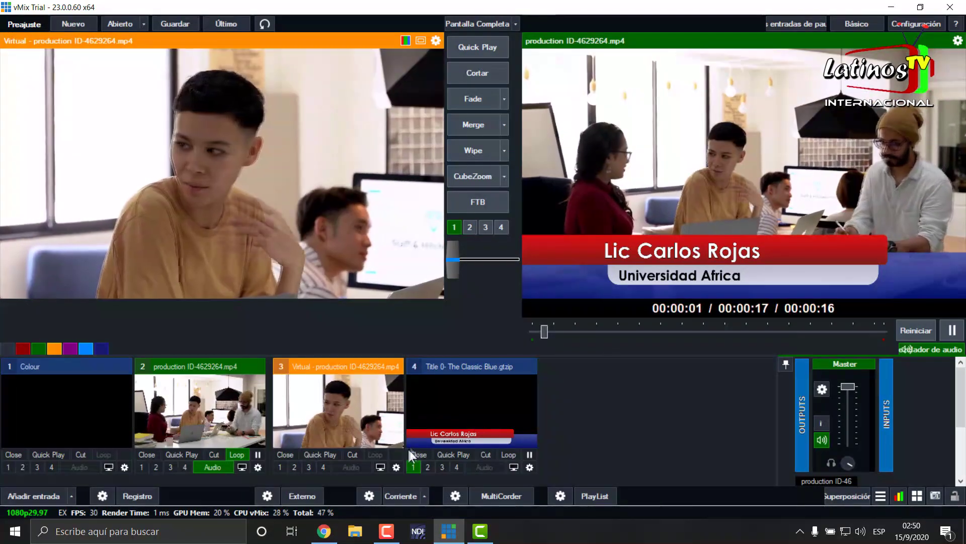
{"action": "left_click", "coordinate": [413, 454]}
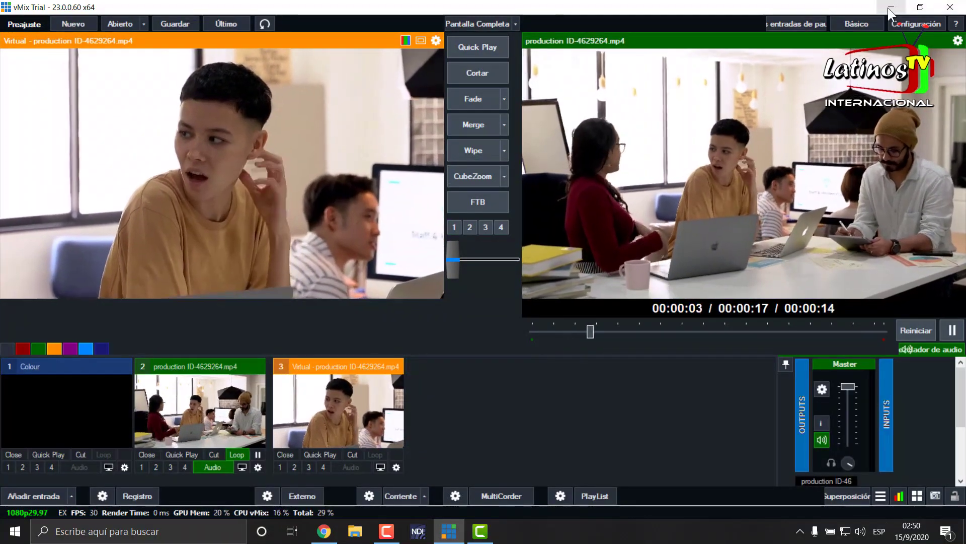
Re-save the guest list as comma-delimited invitados.csv, replacing the existing file, and close Excel.
{"action": "left_click", "coordinate": [892, 7]}
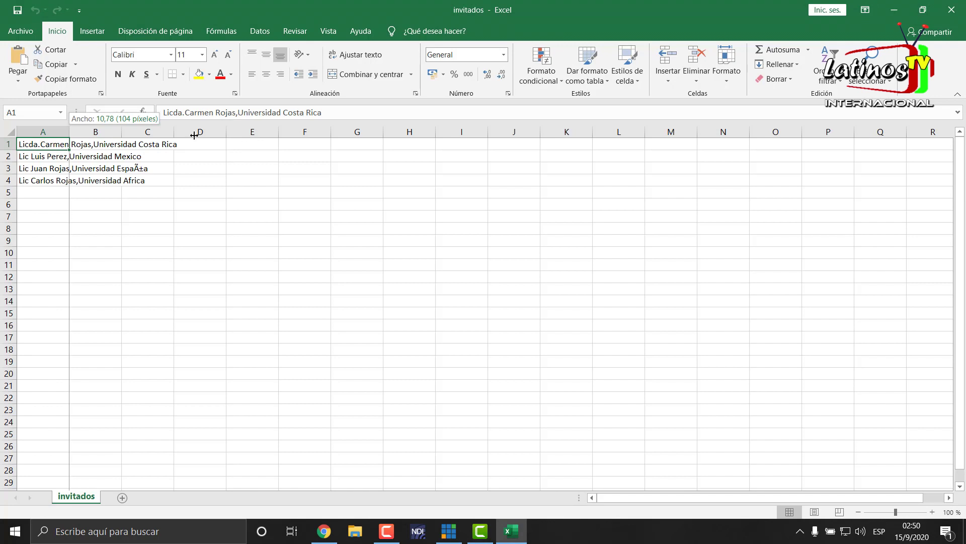
{"action": "left_click_drag", "start_coordinate": [194, 135], "coordinate": [195, 135]}
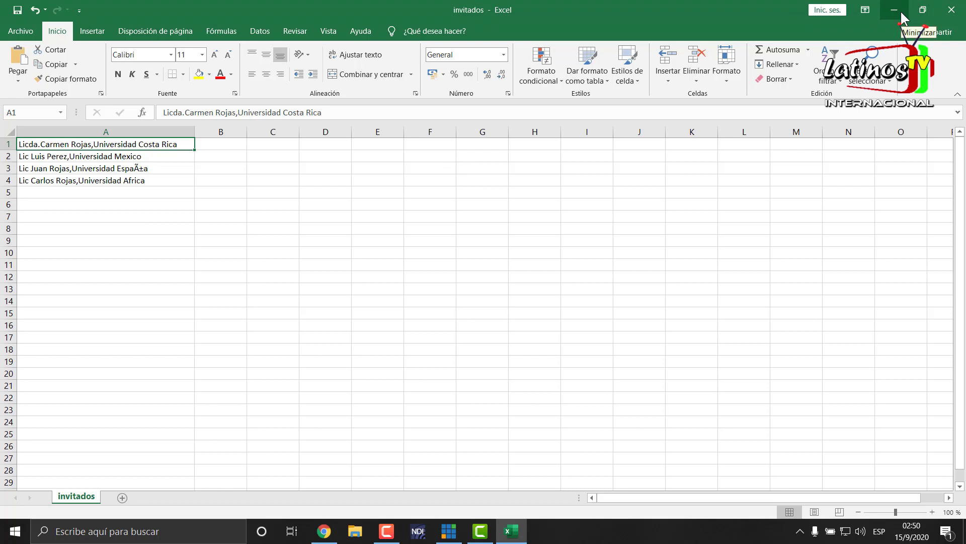
{"action": "left_click", "coordinate": [957, 9]}
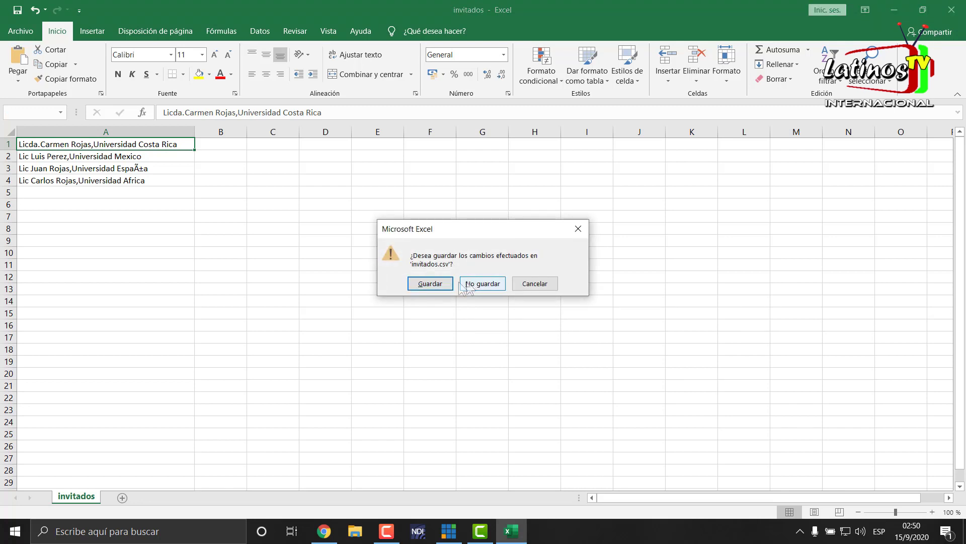
{"action": "left_click", "coordinate": [441, 286]}
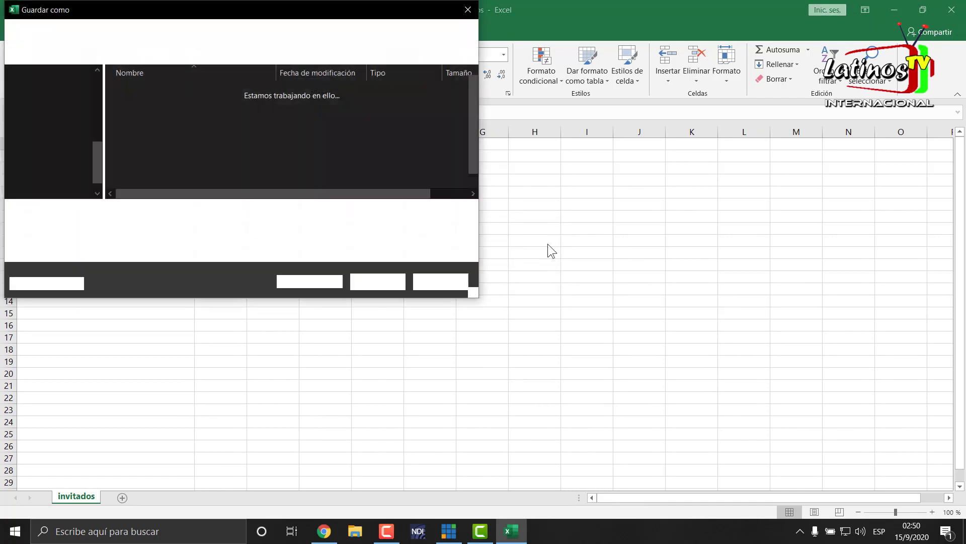
{"action": "scroll", "coordinate": [422, 158], "scroll_direction": "down", "scroll_amount": 3}
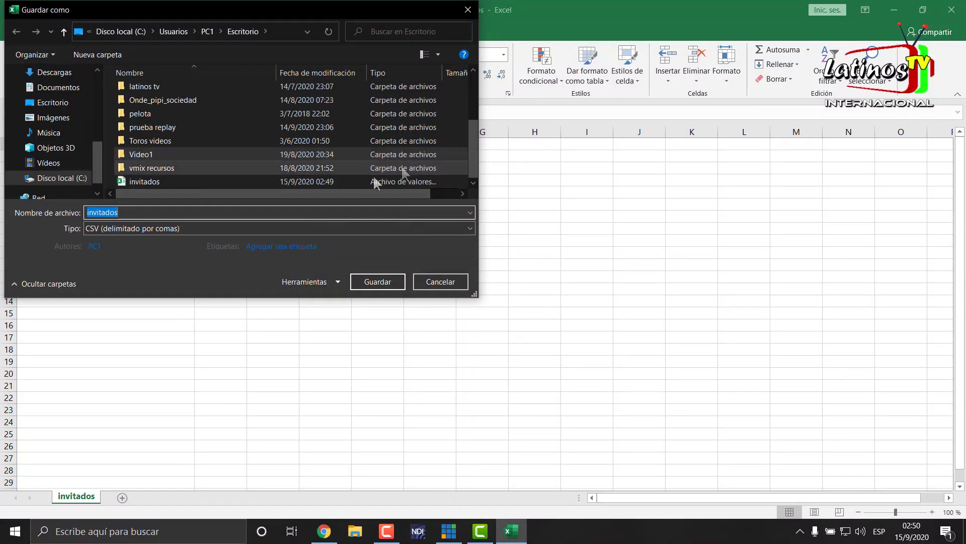
{"action": "left_click", "coordinate": [250, 182]}
{"action": "left_click", "coordinate": [380, 283]}
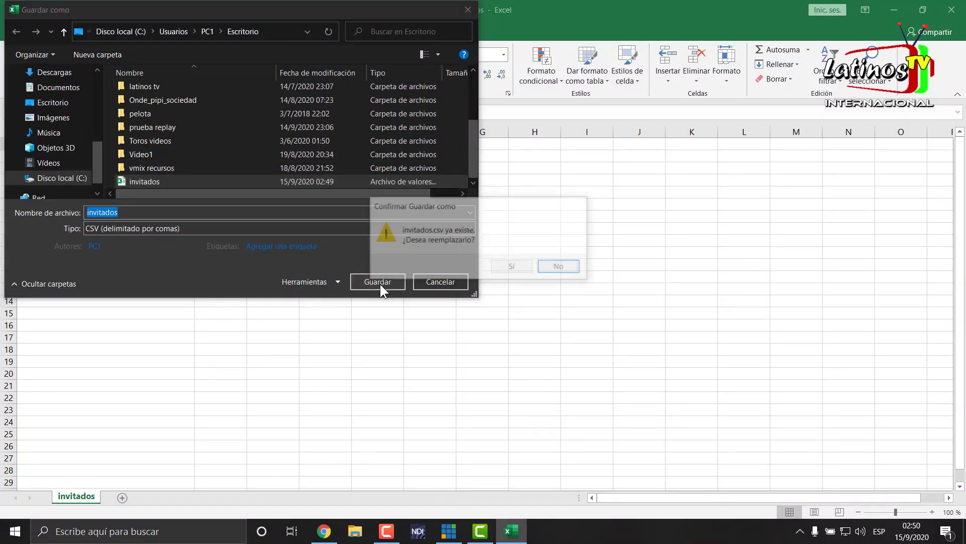
{"action": "left_click", "coordinate": [512, 266]}
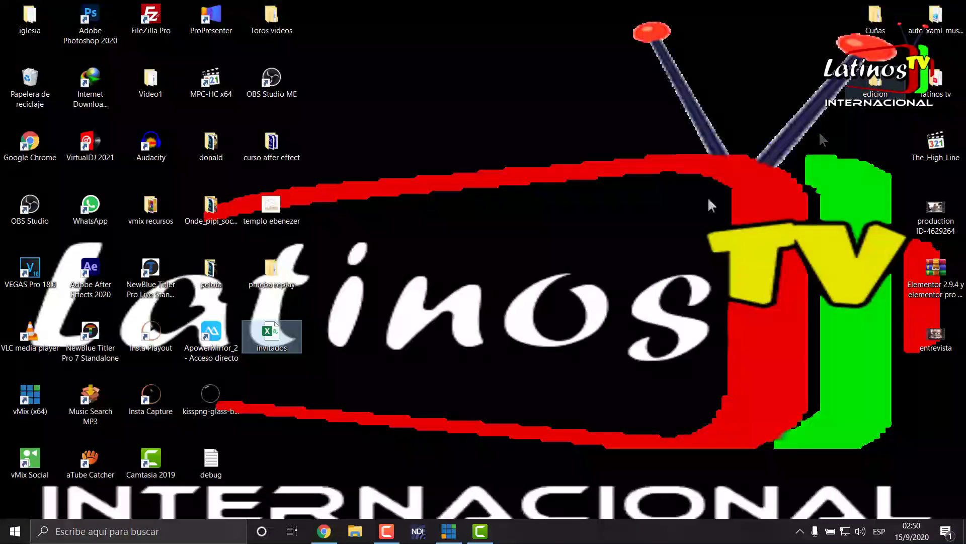
{"action": "right_click", "coordinate": [549, 147]}
{"action": "left_click", "coordinate": [604, 184]}
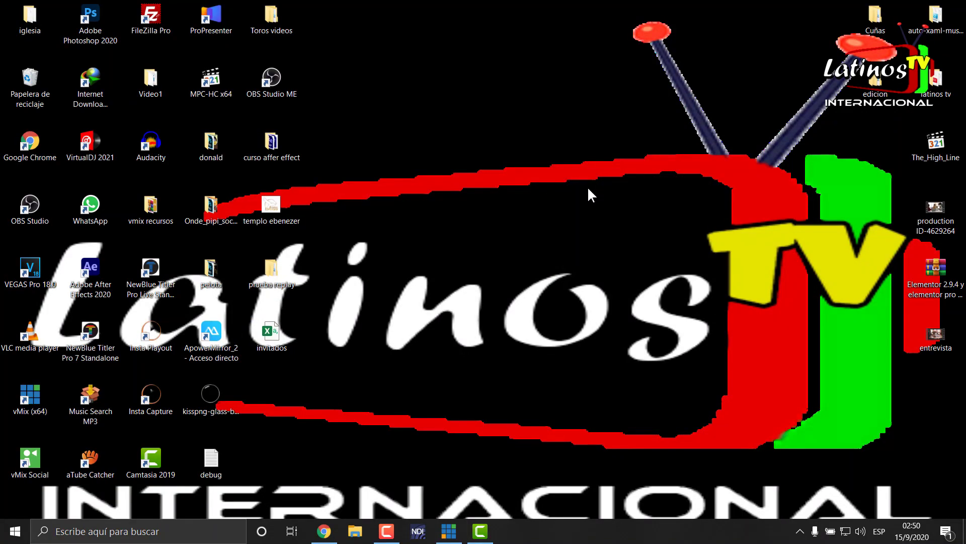